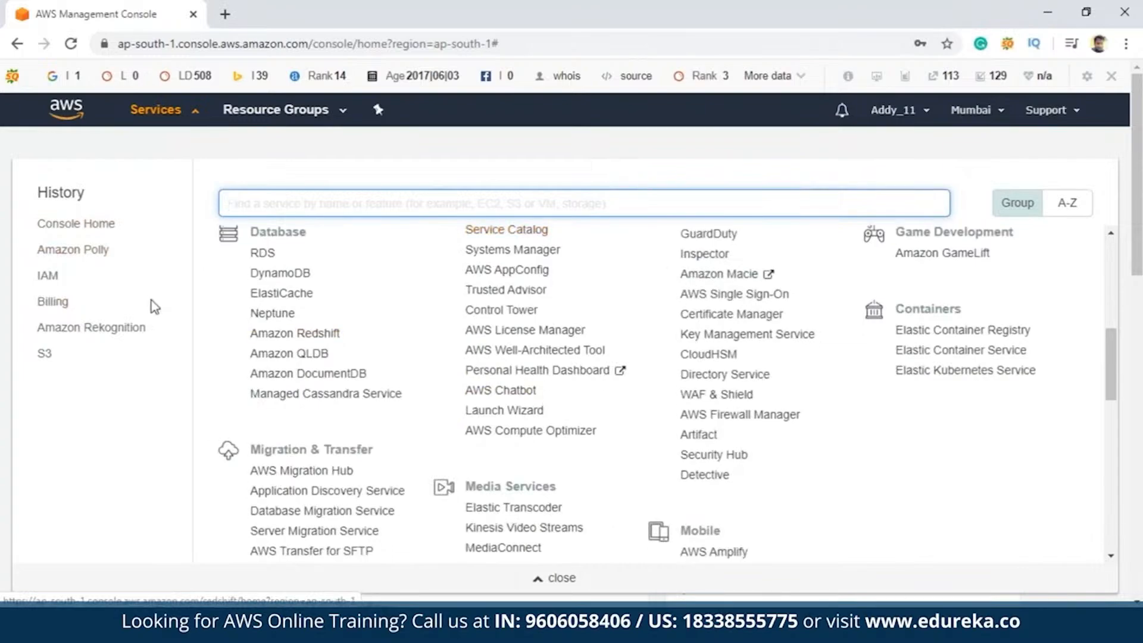
Open Amazon Polly from the Machine Learning group of AWS services
{"action": "scroll", "coordinate": [512, 378], "scroll_direction": "down", "scroll_amount": 3}
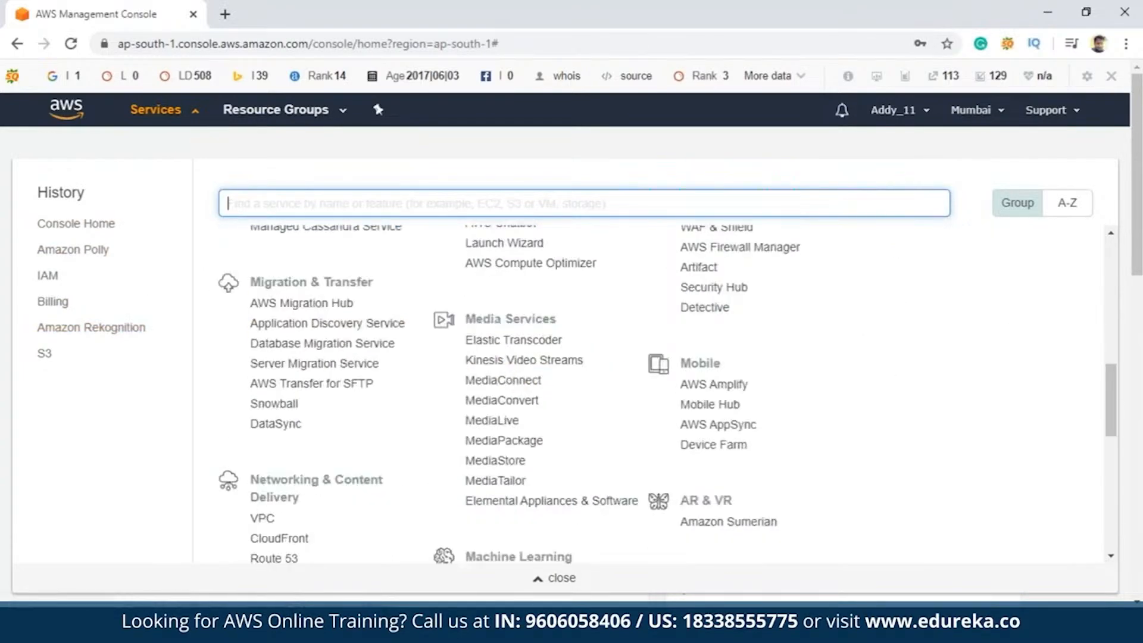
{"action": "scroll", "coordinate": [511, 378], "scroll_direction": "up", "scroll_amount": 5}
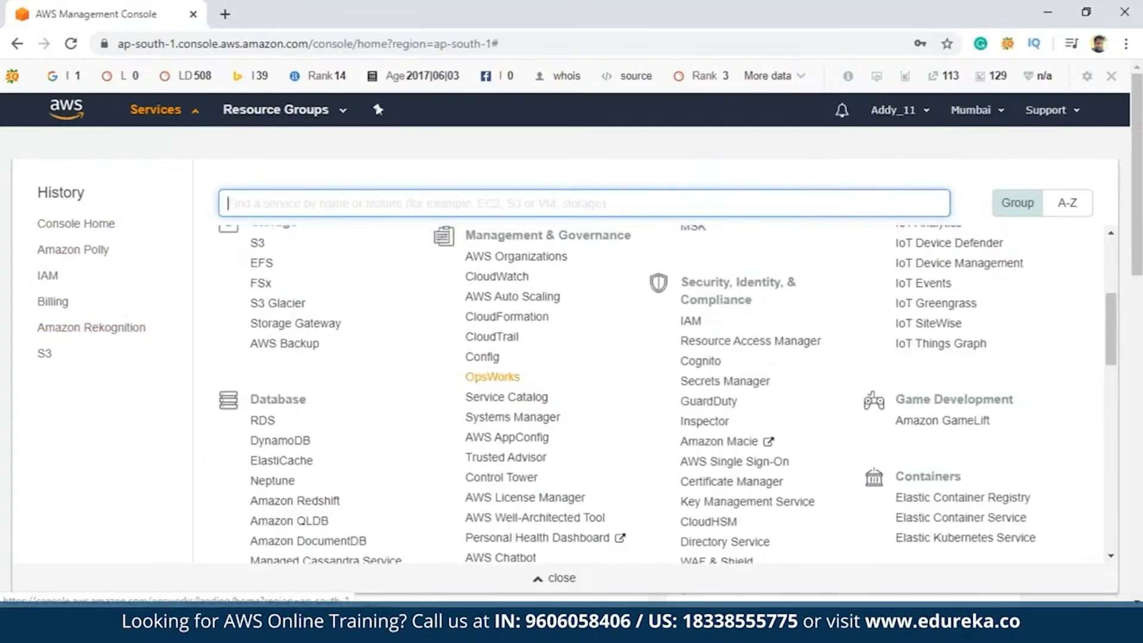
{"action": "scroll", "coordinate": [511, 379], "scroll_direction": "up", "scroll_amount": 4}
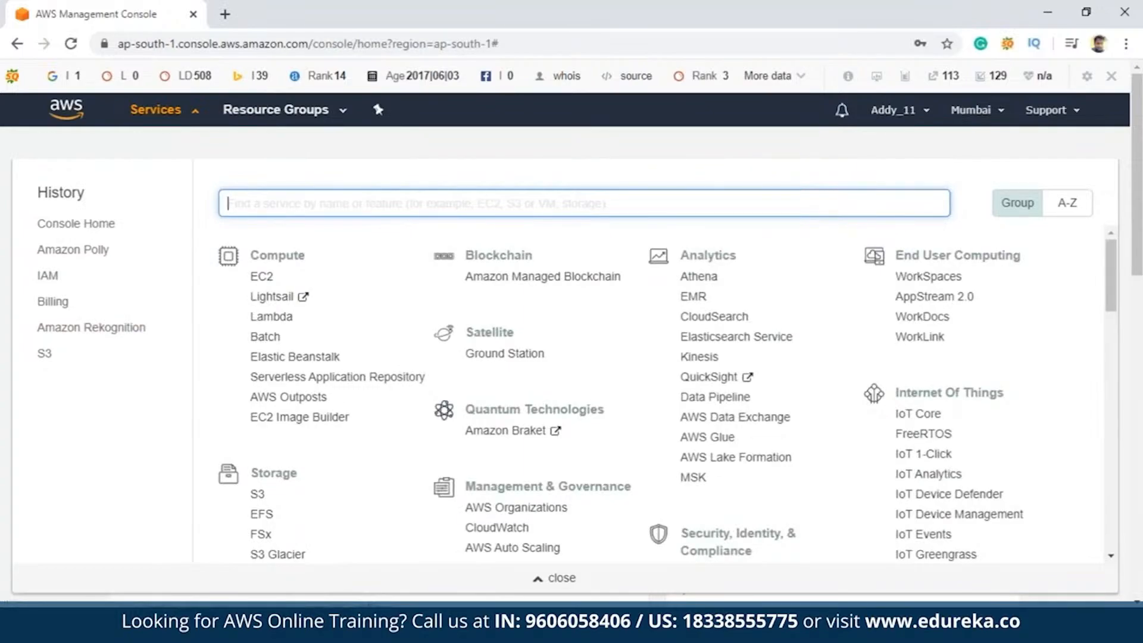
{"action": "scroll", "coordinate": [668, 393], "scroll_direction": "down", "scroll_amount": 9}
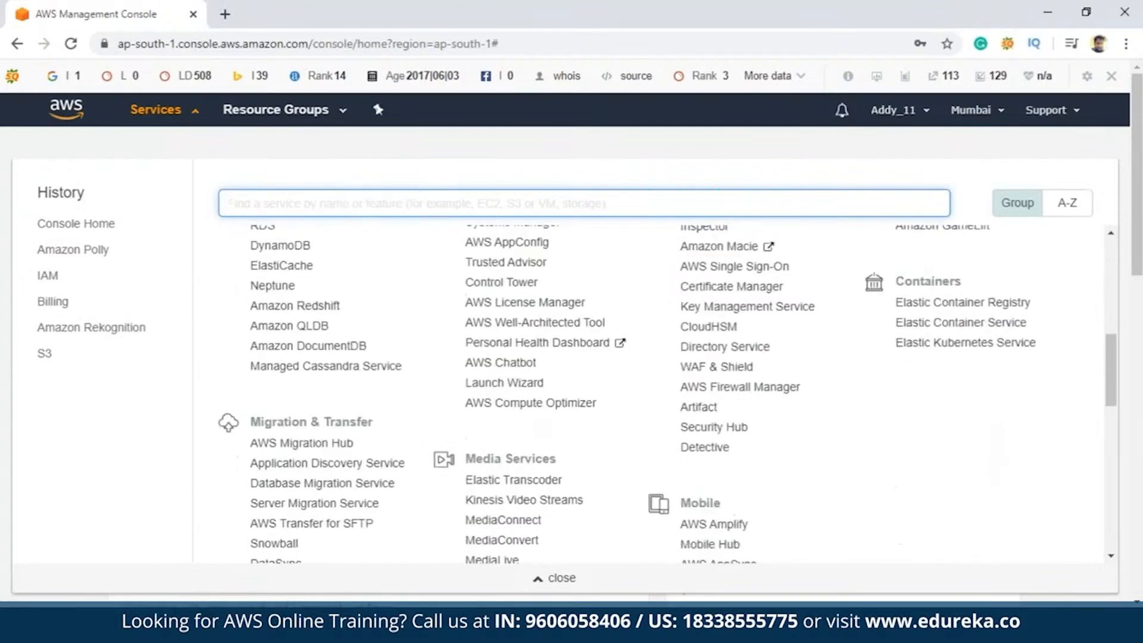
{"action": "scroll", "coordinate": [518, 381], "scroll_direction": "down", "scroll_amount": 5}
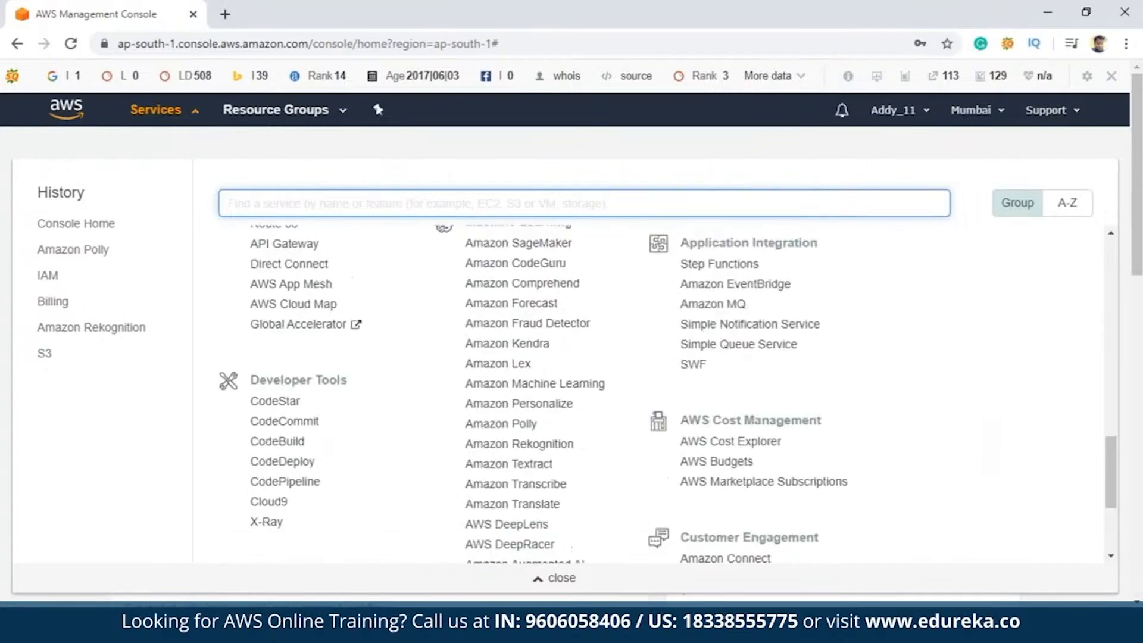
{"action": "scroll", "coordinate": [518, 387], "scroll_direction": "up", "scroll_amount": 1}
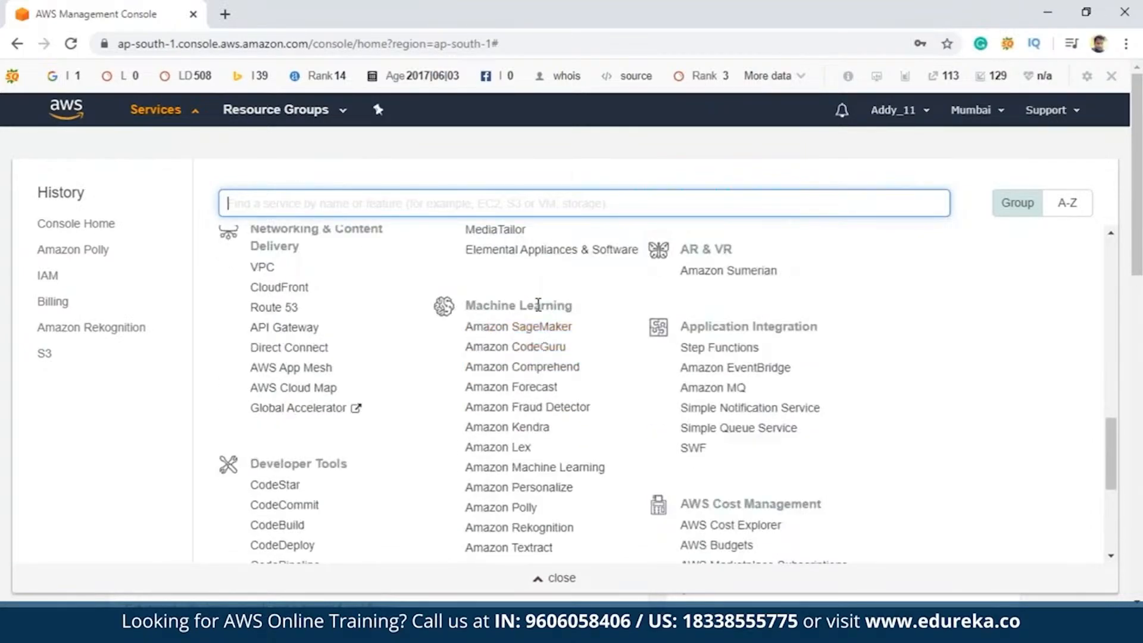
{"action": "scroll", "coordinate": [466, 378], "scroll_direction": "down", "scroll_amount": 3}
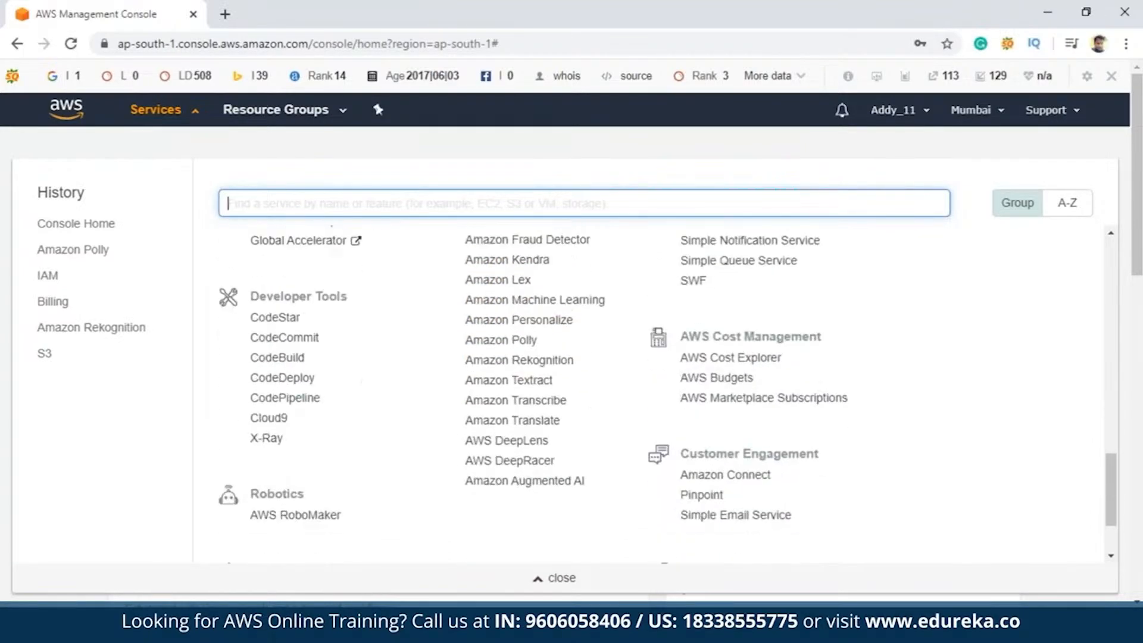
{"action": "left_click", "coordinate": [513, 340]}
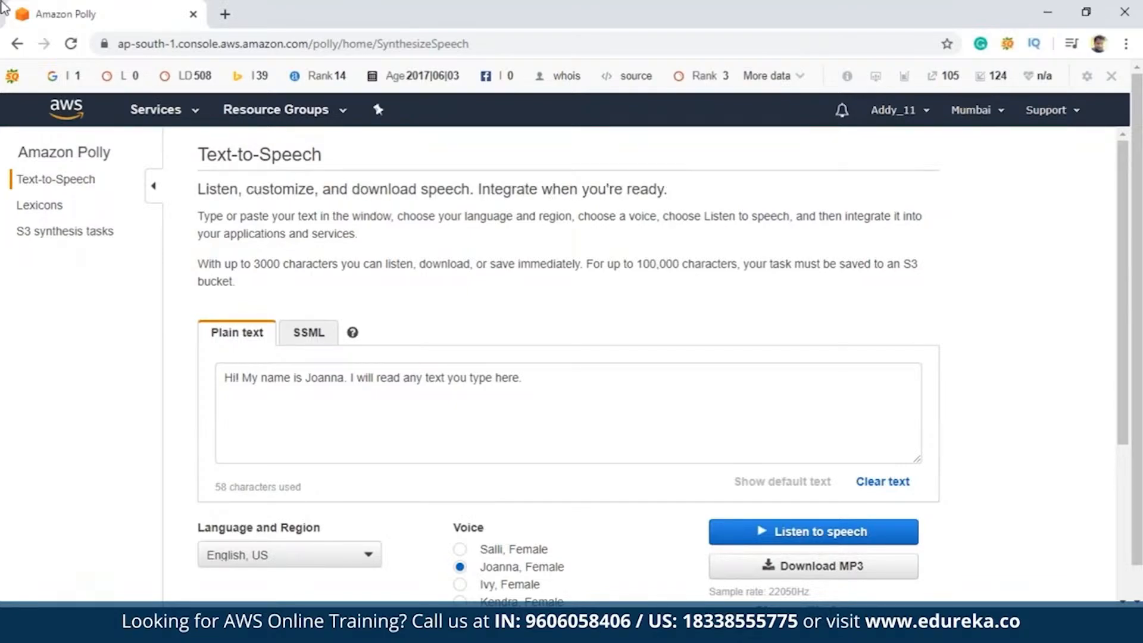
Search Google for "c programming edureka" in a new browser tab
{"action": "left_click", "coordinate": [224, 14]}
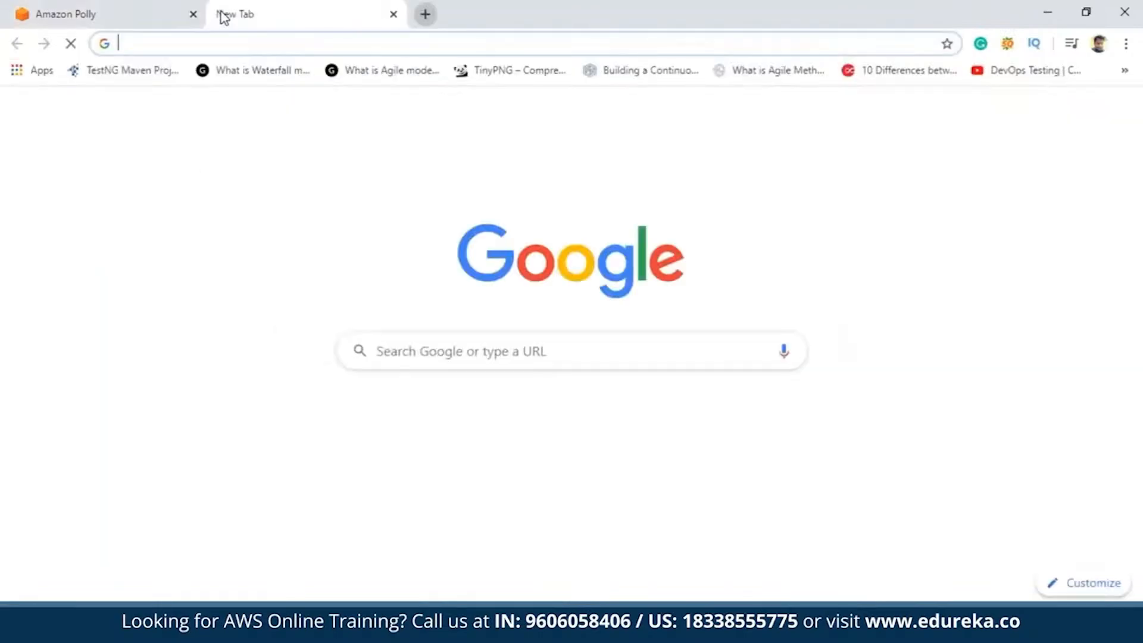
{"action": "type", "text": "c"}
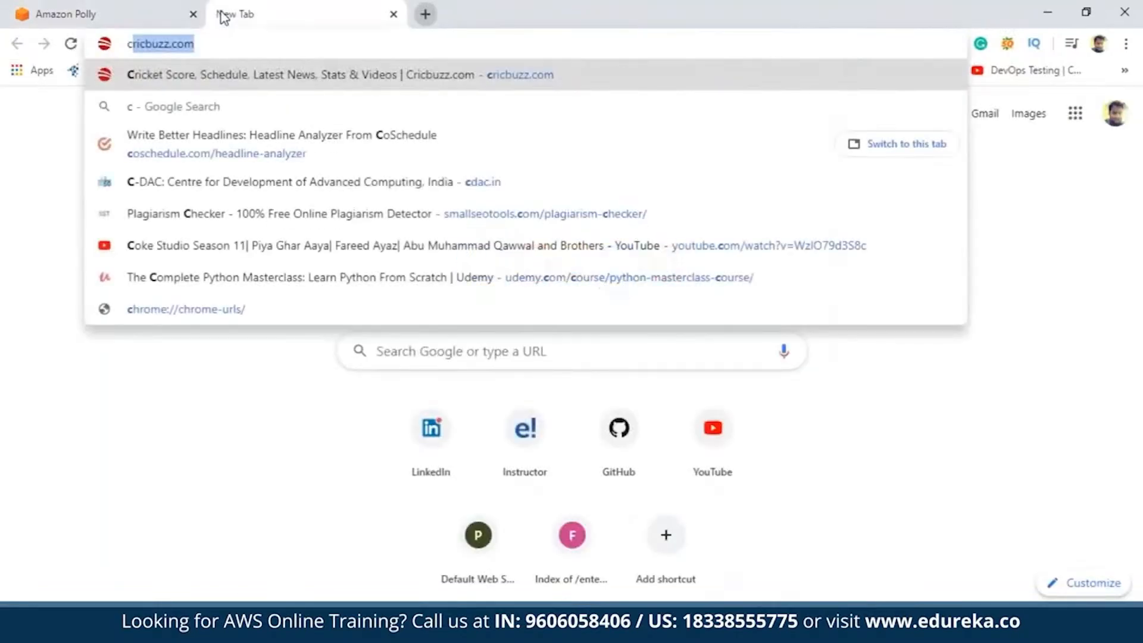
{"action": "type", "text": " programm"}
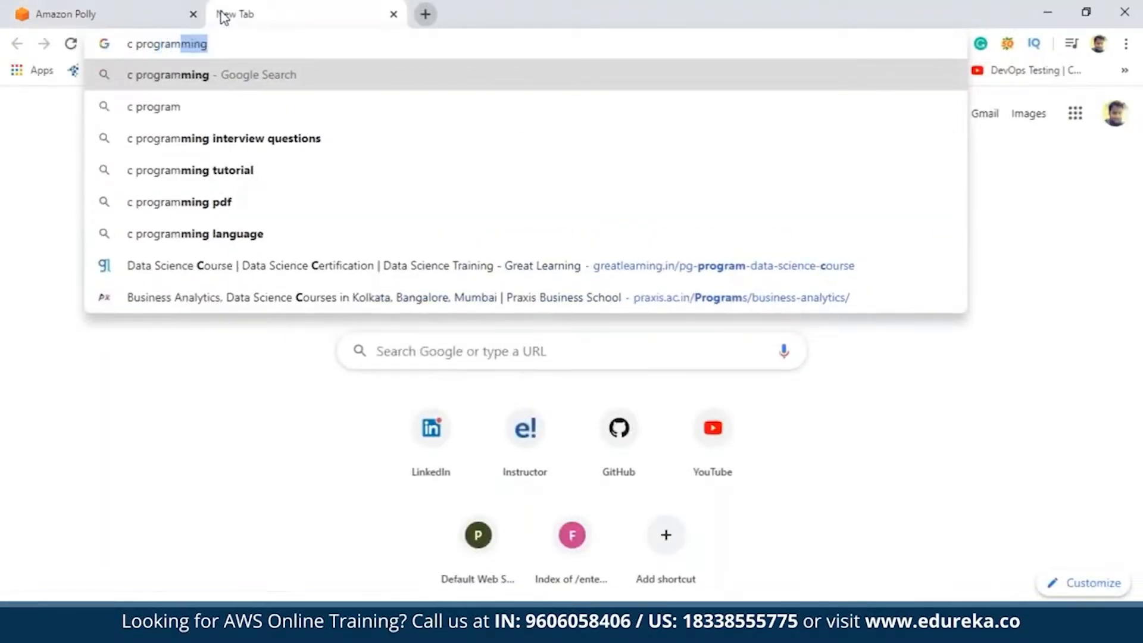
{"action": "type", "text": "ing e"}
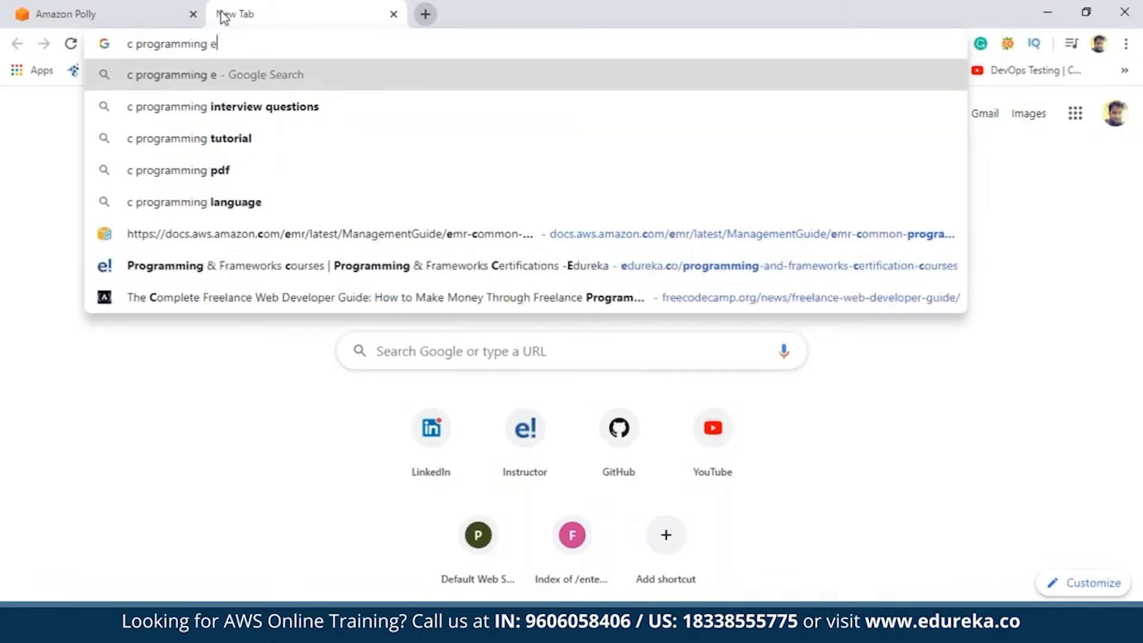
{"action": "type", "text": "dureka"}
{"action": "key", "text": "Return"}
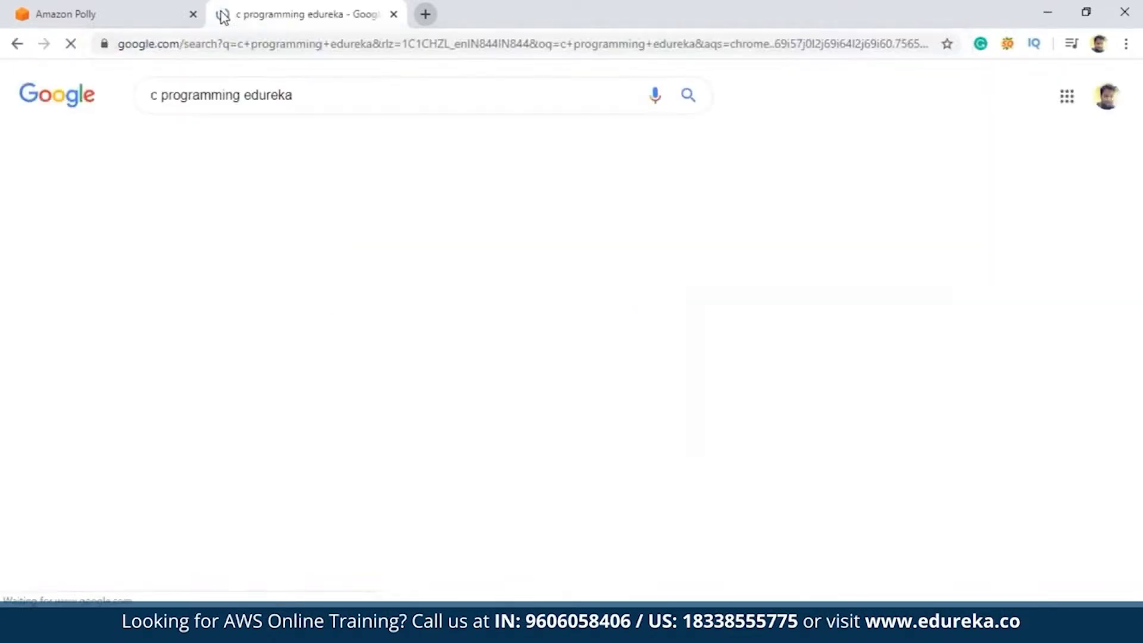
Open Edureka's C Programming Tutorial article from the search results and skim through its content
{"action": "scroll", "coordinate": [316, 333], "scroll_direction": "down", "scroll_amount": 4}
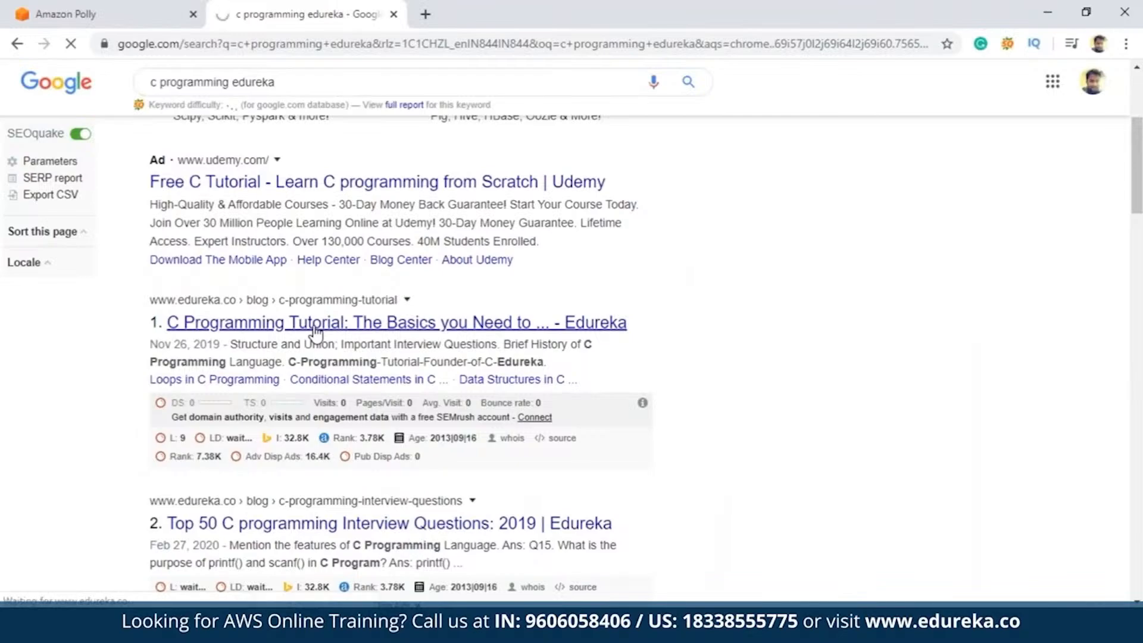
{"action": "left_click", "coordinate": [314, 327]}
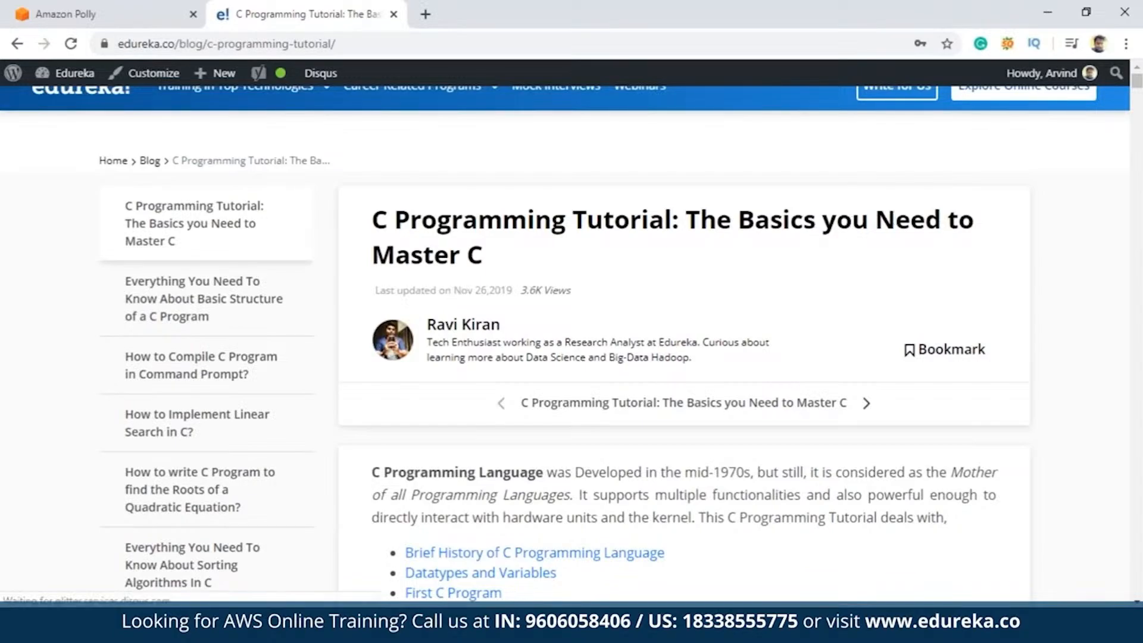
{"action": "scroll", "coordinate": [455, 286], "scroll_direction": "down", "scroll_amount": 2}
{"action": "scroll", "coordinate": [467, 232], "scroll_direction": "up", "scroll_amount": 2}
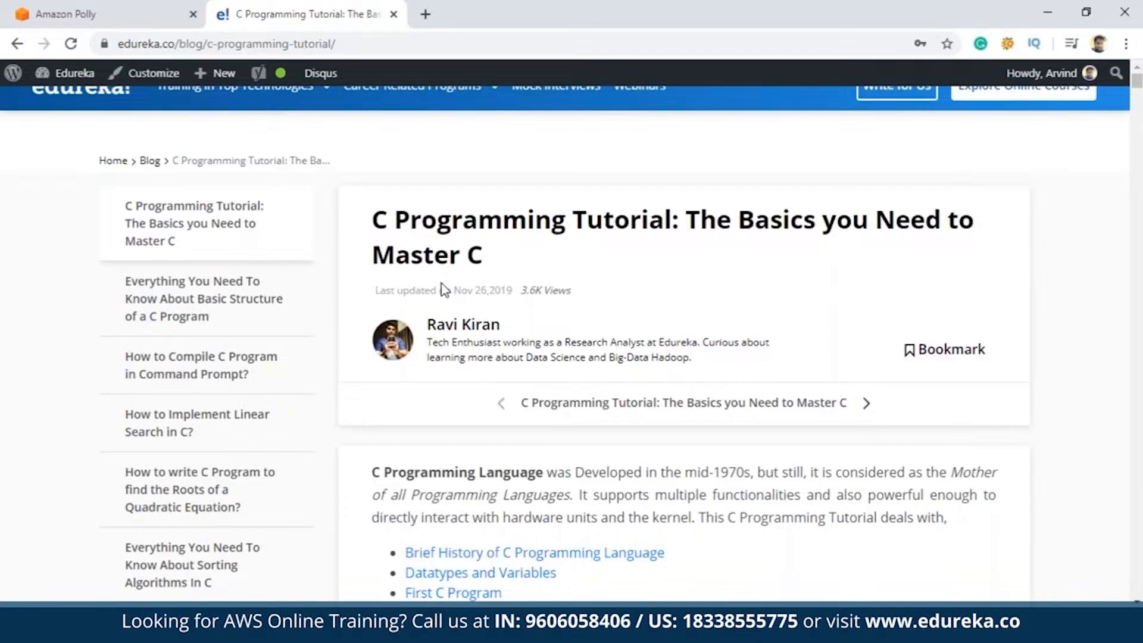
{"action": "scroll", "coordinate": [444, 290], "scroll_direction": "down", "scroll_amount": 20}
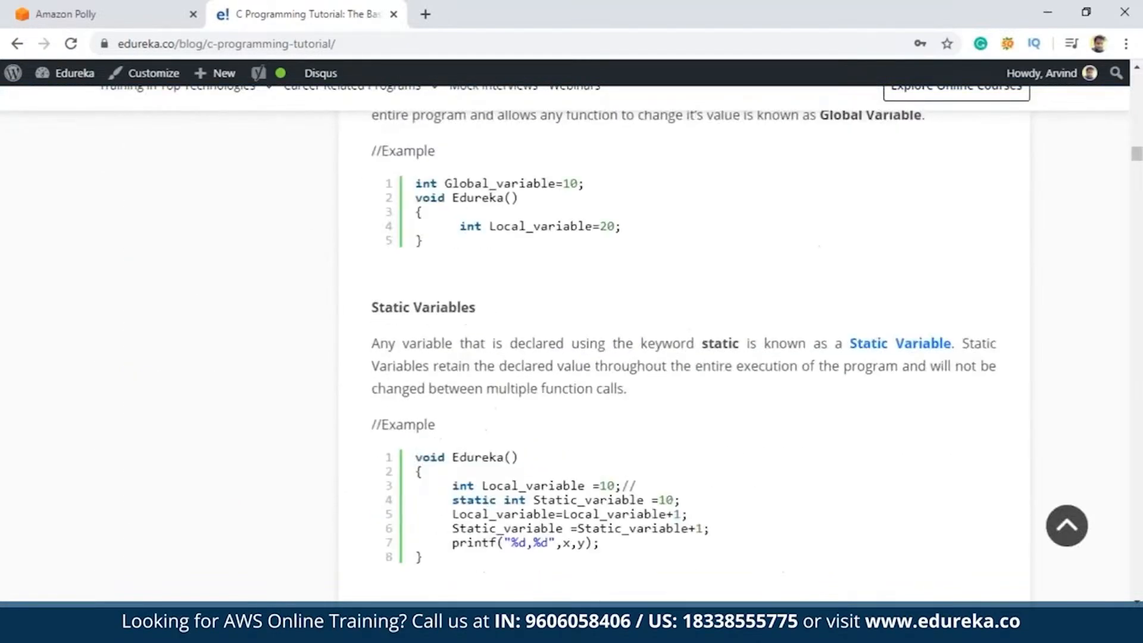
{"action": "scroll", "coordinate": [790, 377], "scroll_direction": "down", "scroll_amount": 20}
{"action": "scroll", "coordinate": [790, 377], "scroll_direction": "up", "scroll_amount": 8}
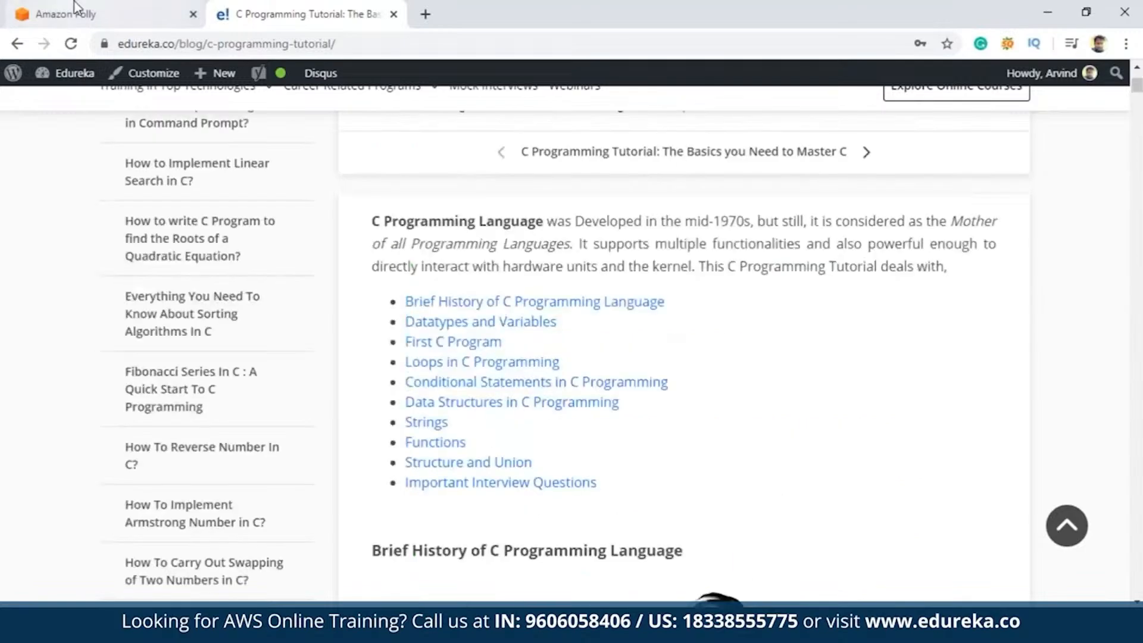
Return to Amazon Polly, view the SSML version of the default text, and switch back to plain text
{"action": "left_click", "coordinate": [75, 9]}
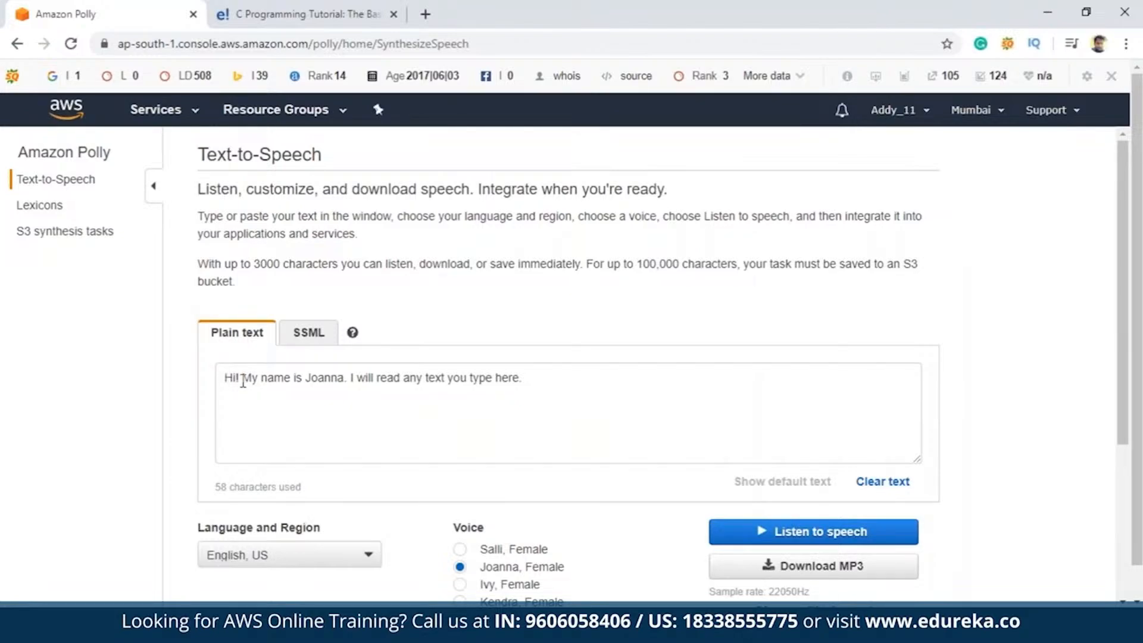
{"action": "left_click", "coordinate": [321, 350]}
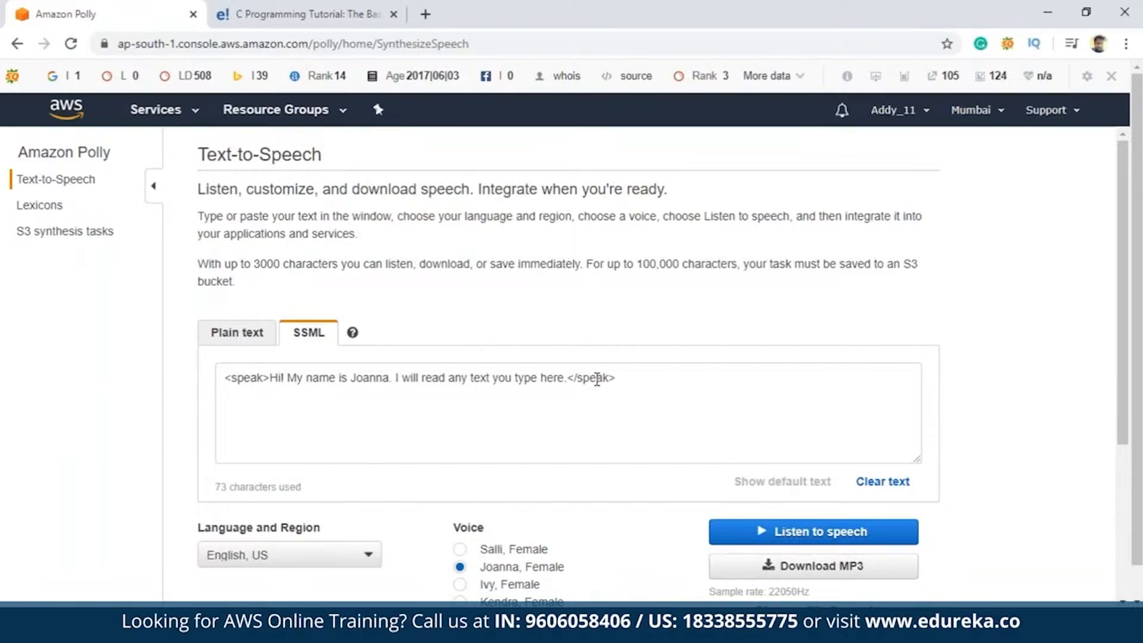
{"action": "left_click", "coordinate": [241, 331]}
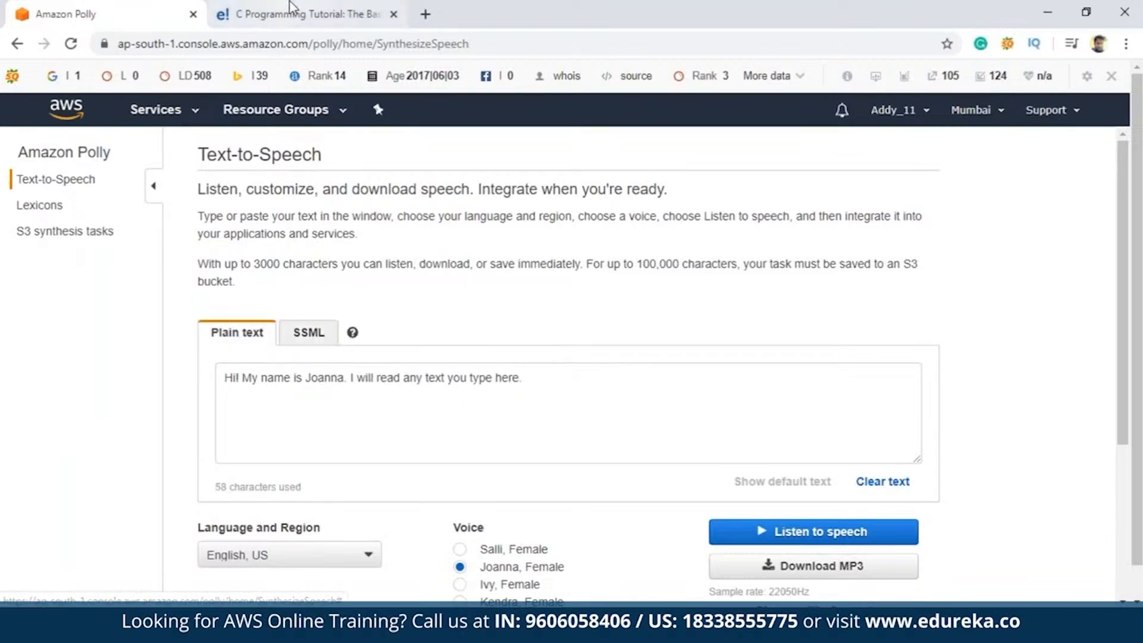
Replace Polly's default plain text with the tutorial's introductory paragraph and topic list, from "C Programming Language was Developed" to "Important Interview Questions"
{"action": "left_click", "coordinate": [308, 14]}
{"action": "left_click_drag", "start_coordinate": [374, 219], "coordinate": [653, 492]}
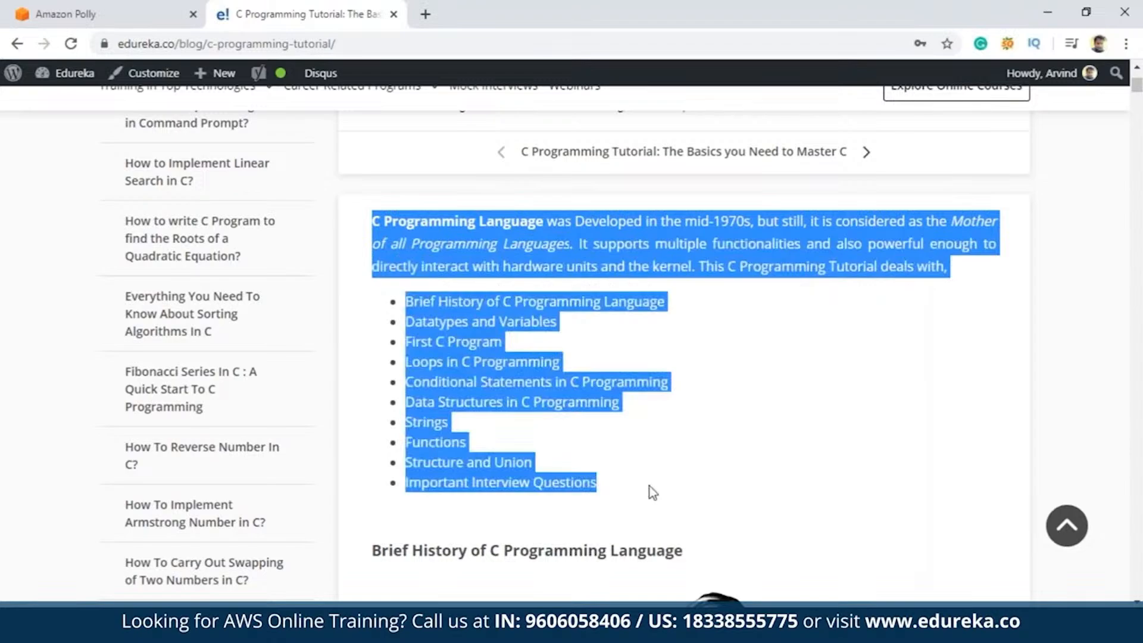
{"action": "key", "text": "ctrl+shift+Tab"}
{"action": "left_click", "coordinate": [387, 399]}
{"action": "key", "text": "ctrl+a"}
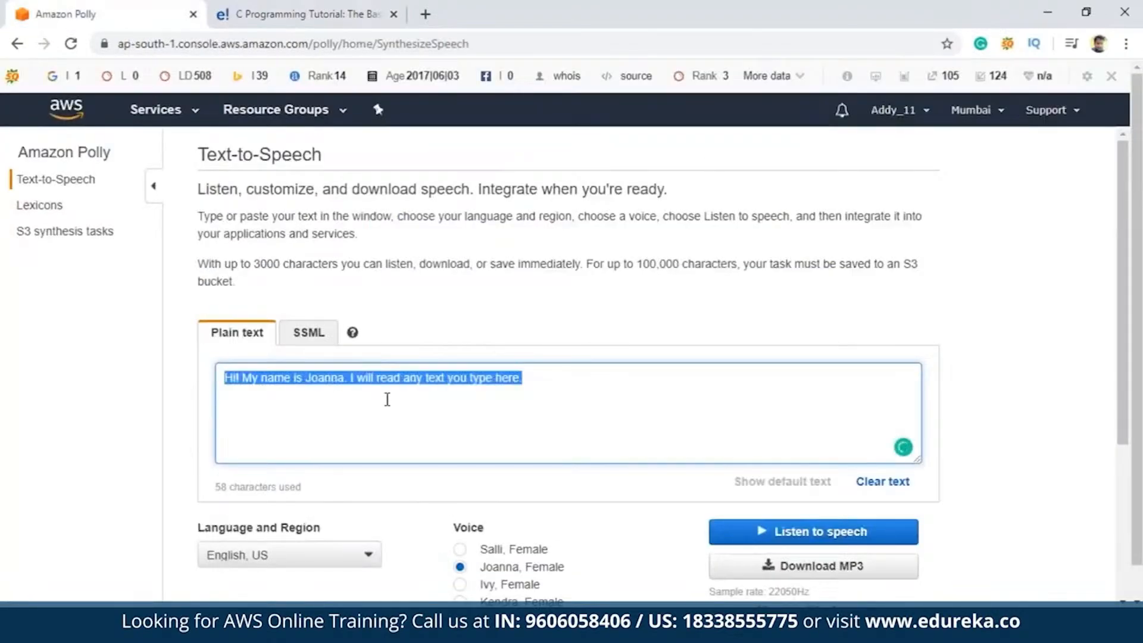
{"action": "key", "text": "ctrl+v"}
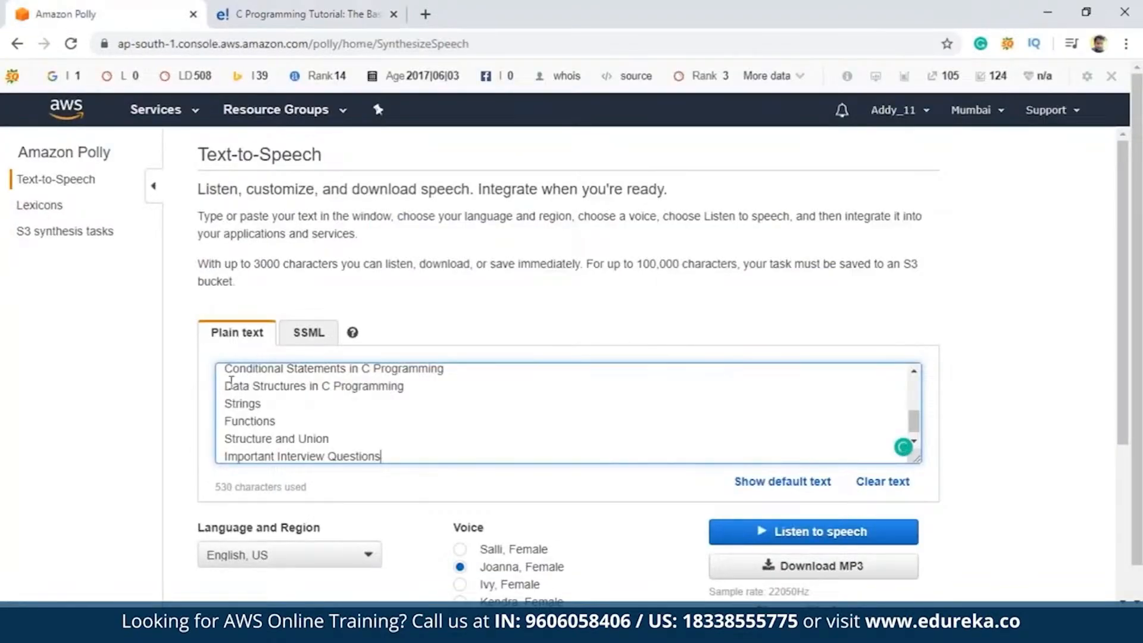
{"action": "scroll", "coordinate": [387, 399], "scroll_direction": "up", "scroll_amount": 5}
Examine the languages and regions available for the speech, keeping English, US selected
{"action": "scroll", "coordinate": [176, 411], "scroll_direction": "down", "scroll_amount": 2}
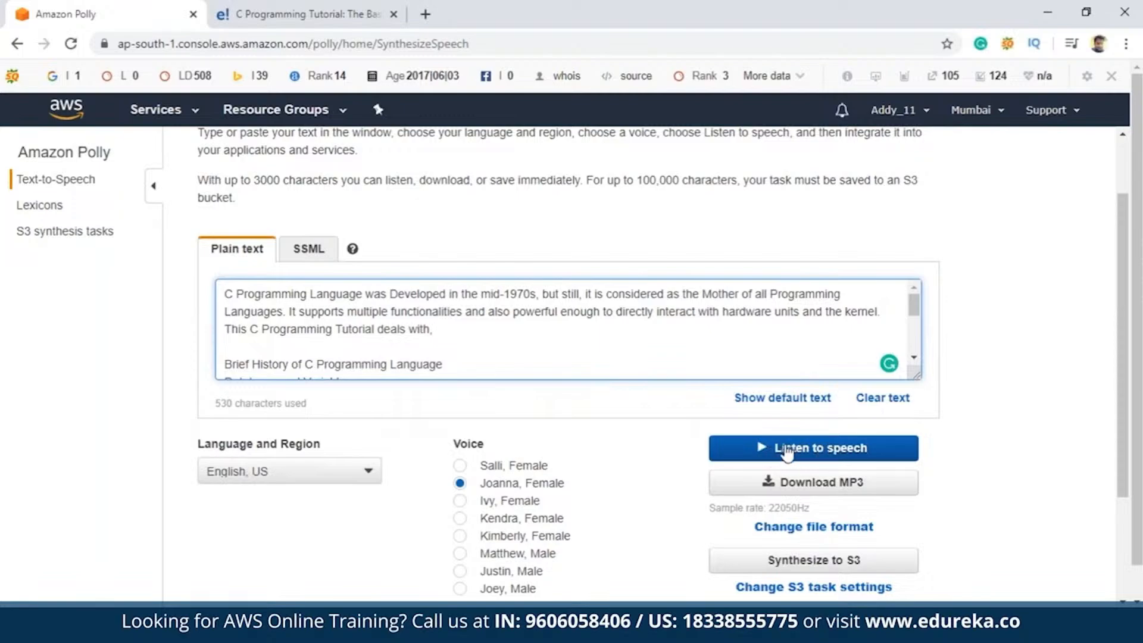
{"action": "scroll", "coordinate": [305, 370], "scroll_direction": "down", "scroll_amount": 2}
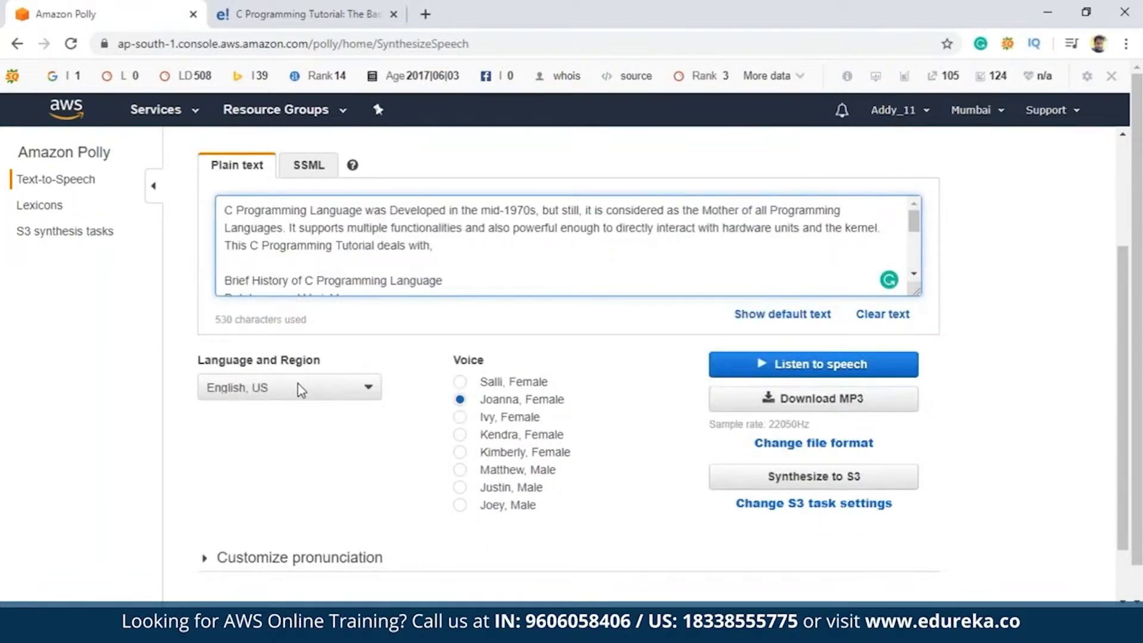
{"action": "left_click", "coordinate": [298, 386]}
{"action": "scroll", "coordinate": [311, 484], "scroll_direction": "down", "scroll_amount": 5}
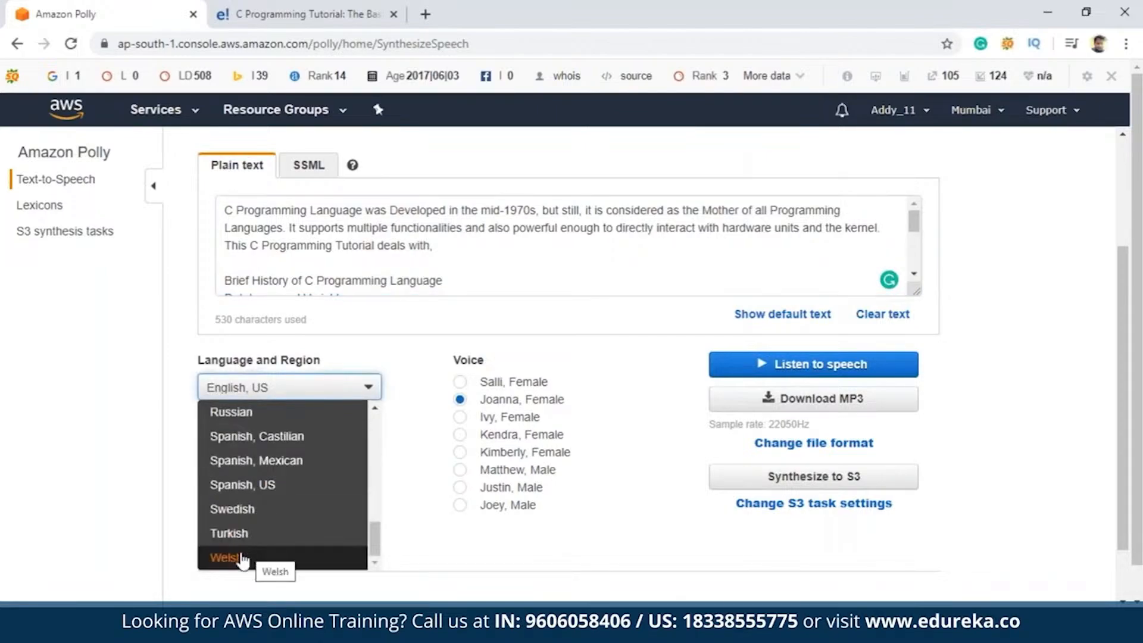
{"action": "scroll", "coordinate": [263, 550], "scroll_direction": "up", "scroll_amount": 2}
{"action": "scroll", "coordinate": [263, 544], "scroll_direction": "up", "scroll_amount": 7}
{"action": "scroll", "coordinate": [273, 447], "scroll_direction": "up", "scroll_amount": 3}
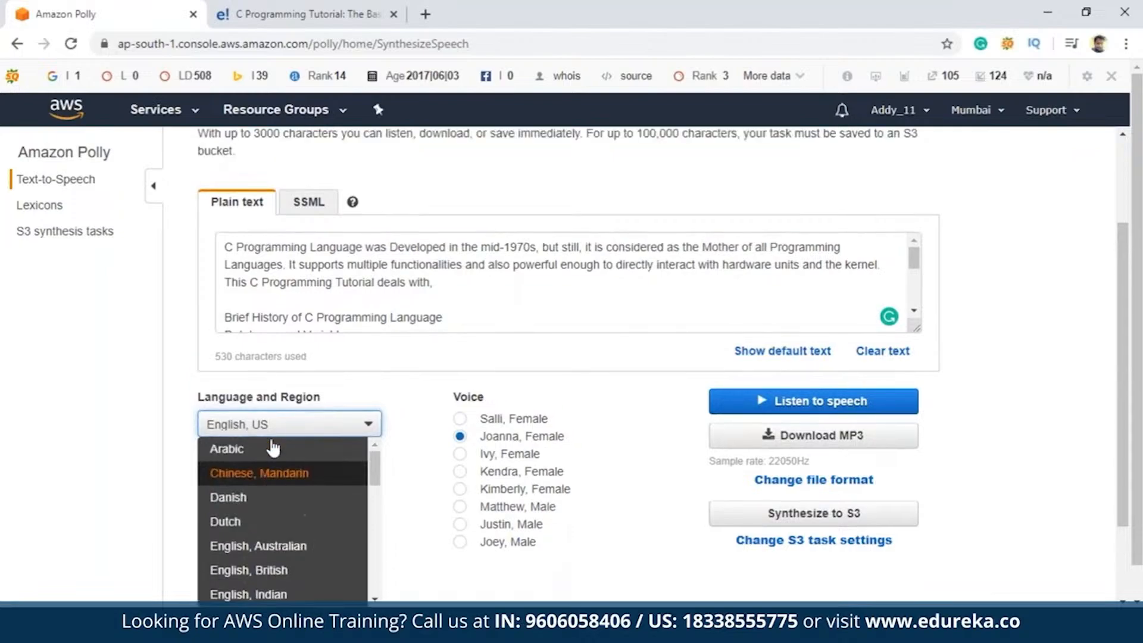
{"action": "scroll", "coordinate": [395, 482], "scroll_direction": "down", "scroll_amount": 3}
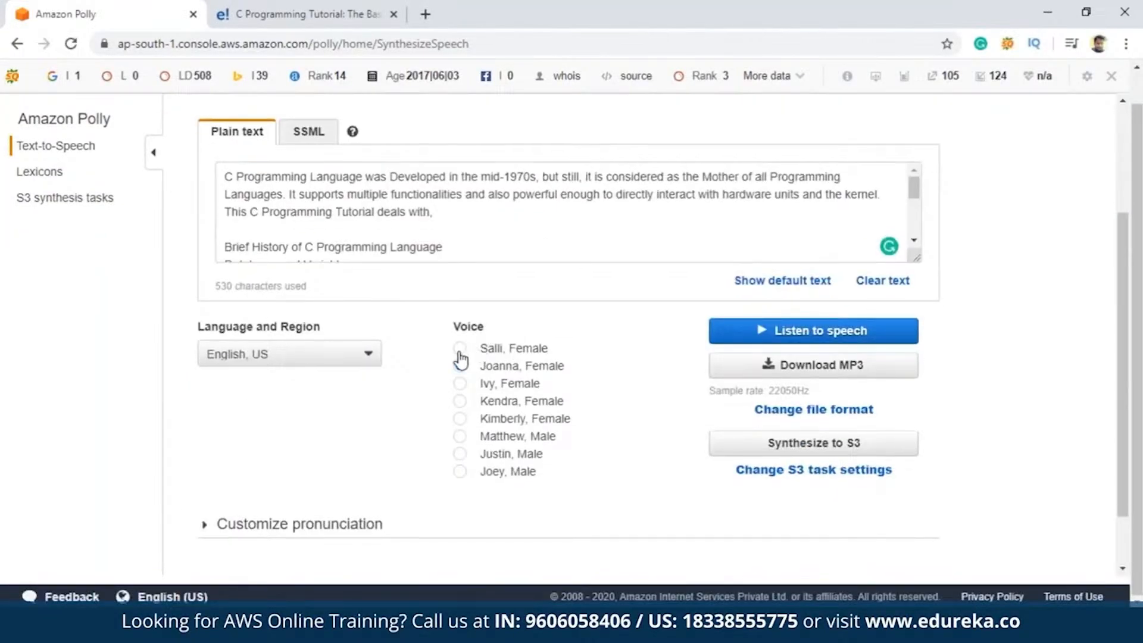
Play the pasted text with the Joanna, Female voice, and stop the speech
{"action": "left_click", "coordinate": [461, 364]}
{"action": "scroll", "coordinate": [530, 420], "scroll_direction": "up", "scroll_amount": 2}
{"action": "left_click", "coordinate": [840, 424]}
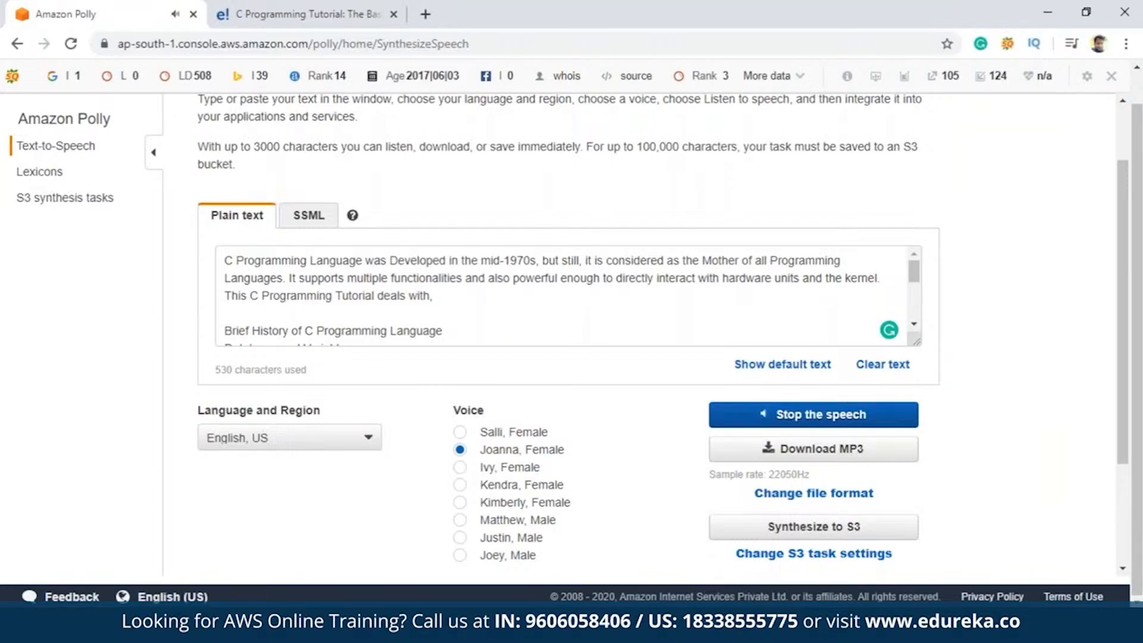
{"action": "left_click", "coordinate": [839, 425]}
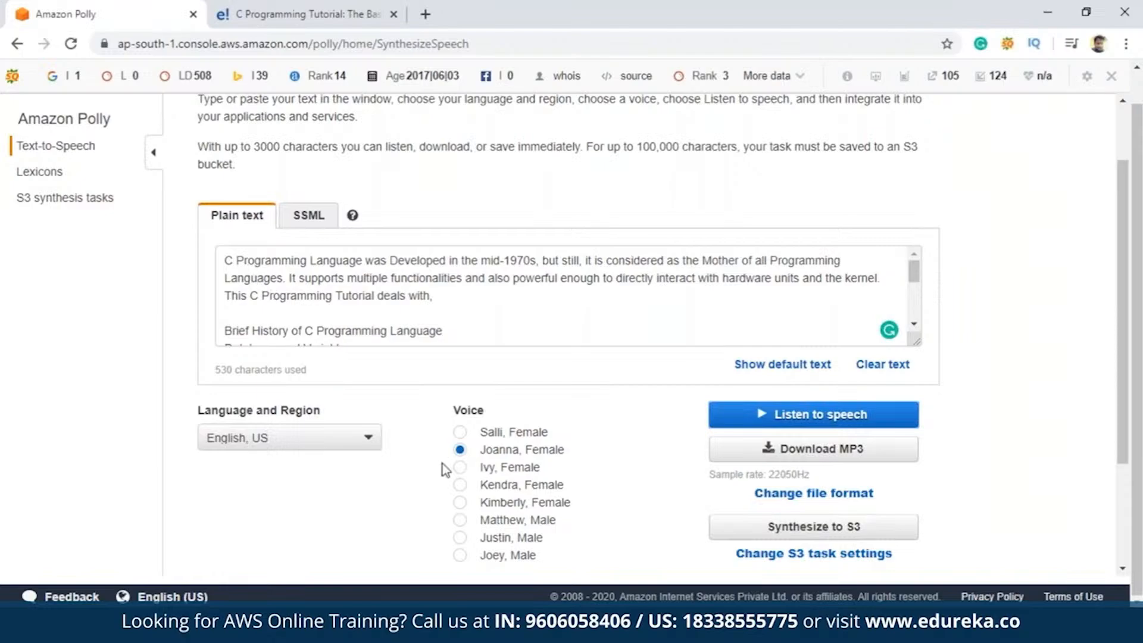
Change the voice to Salli, Female, play the speech, and stop it
{"action": "left_click", "coordinate": [459, 437]}
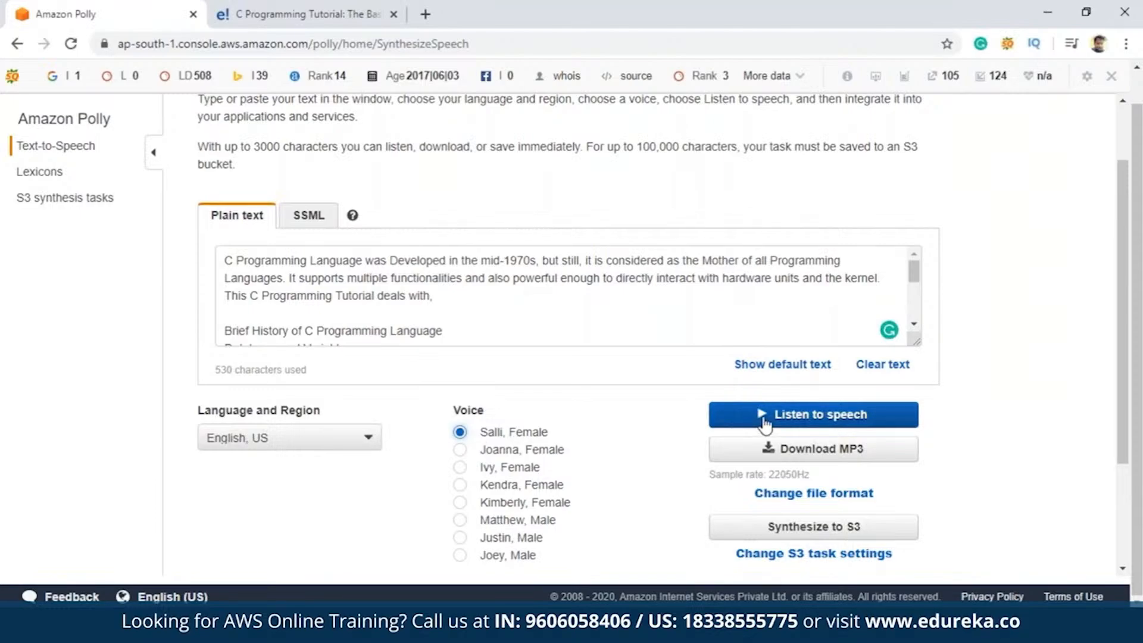
{"action": "left_click", "coordinate": [765, 424]}
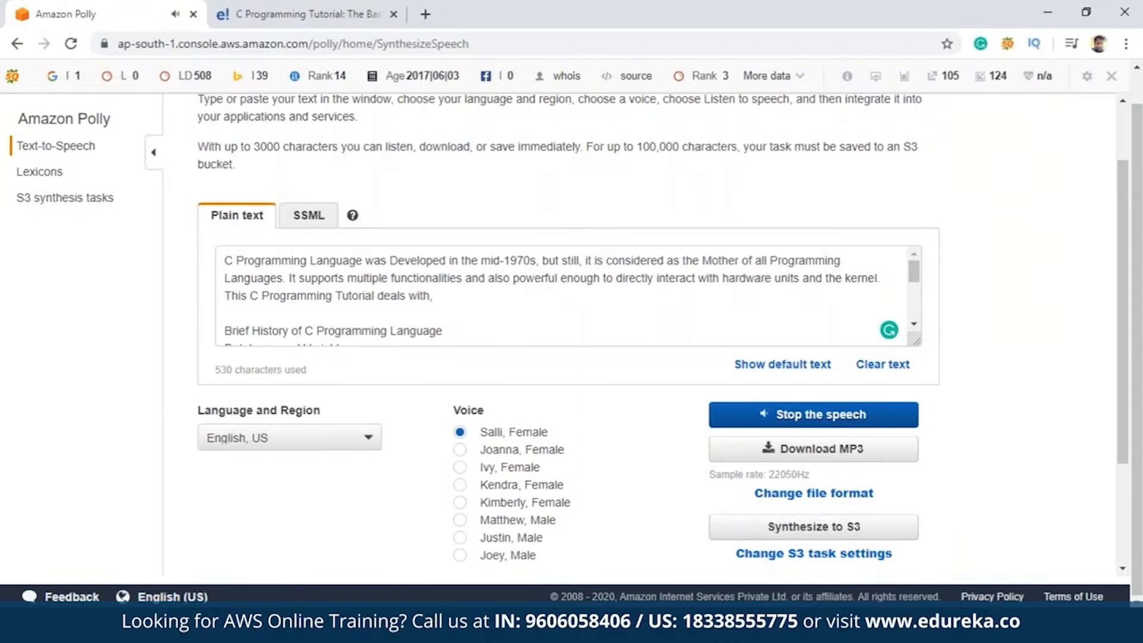
{"action": "left_click", "coordinate": [768, 417]}
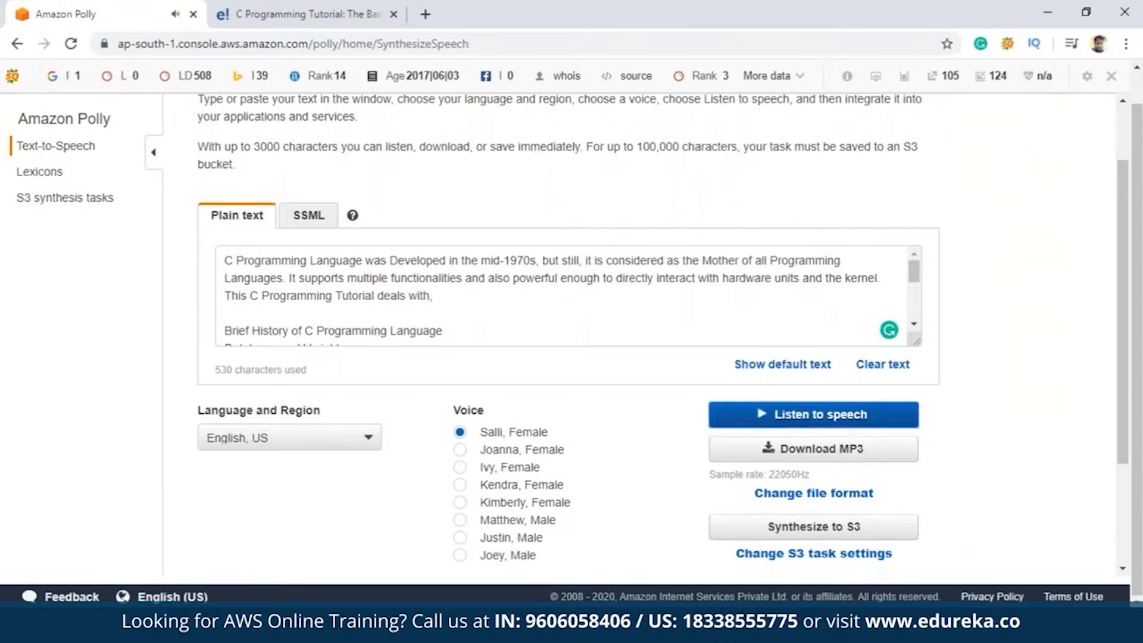
{"action": "scroll", "coordinate": [596, 434], "scroll_direction": "down", "scroll_amount": 2}
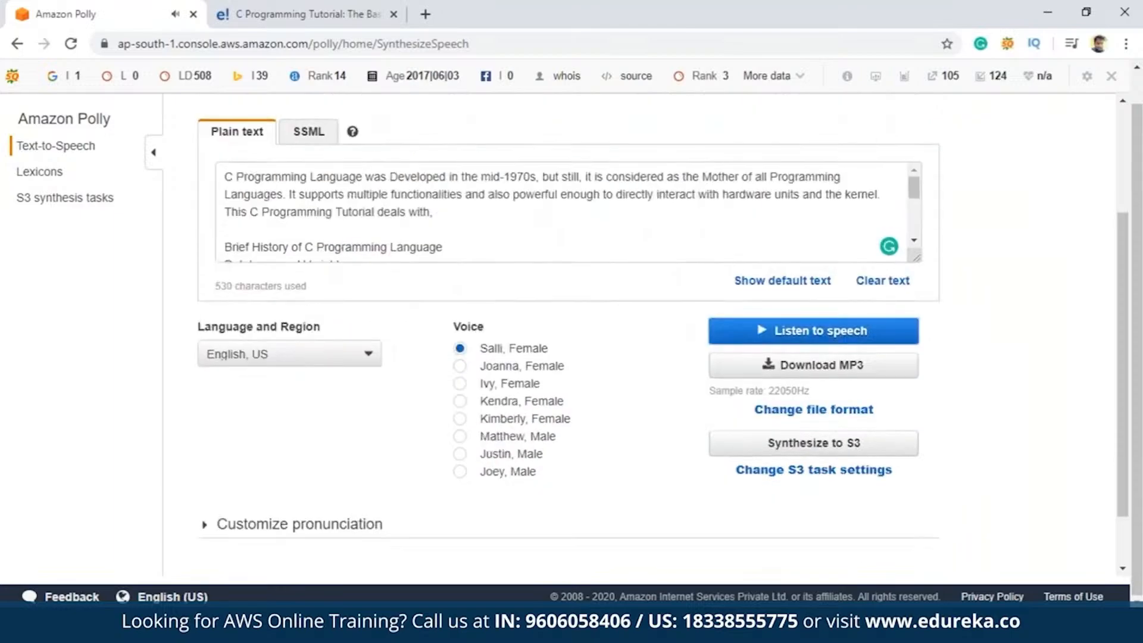
Change the voice to Matthew, Male, and play the pasted text while following it through the topic list
{"action": "left_click", "coordinate": [460, 438]}
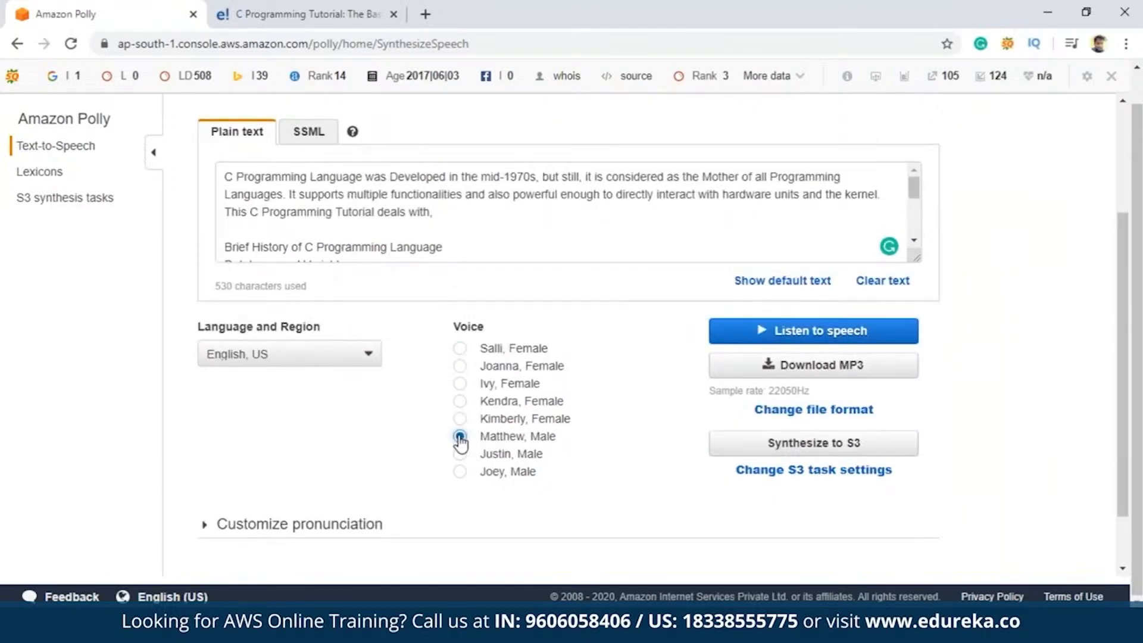
{"action": "left_click", "coordinate": [772, 341]}
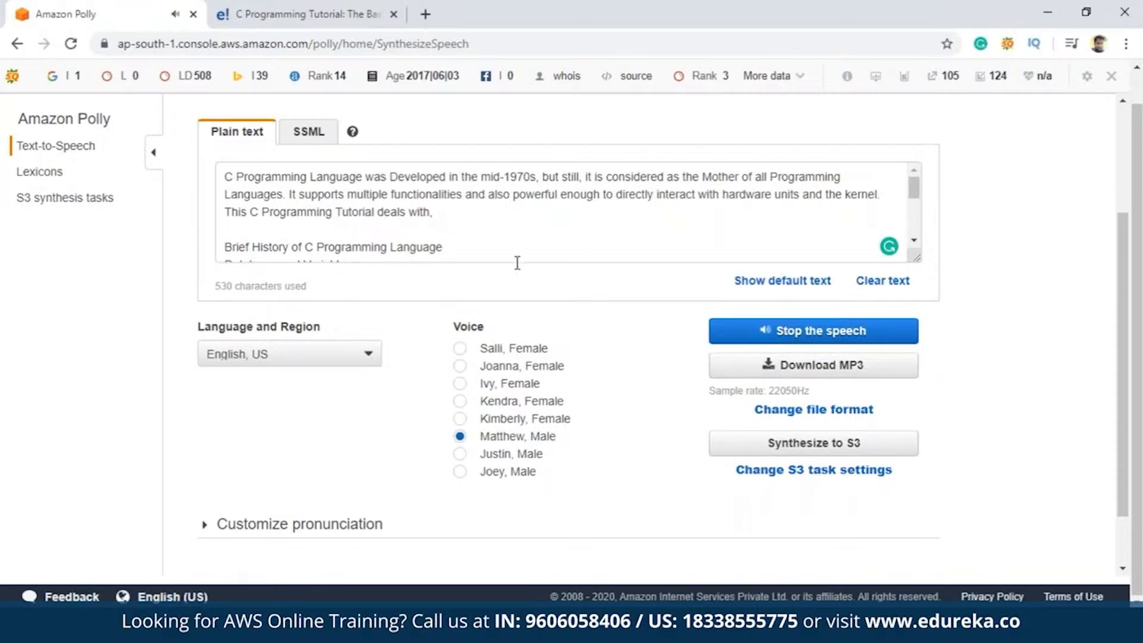
{"action": "scroll", "coordinate": [466, 211], "scroll_direction": "down", "scroll_amount": 3}
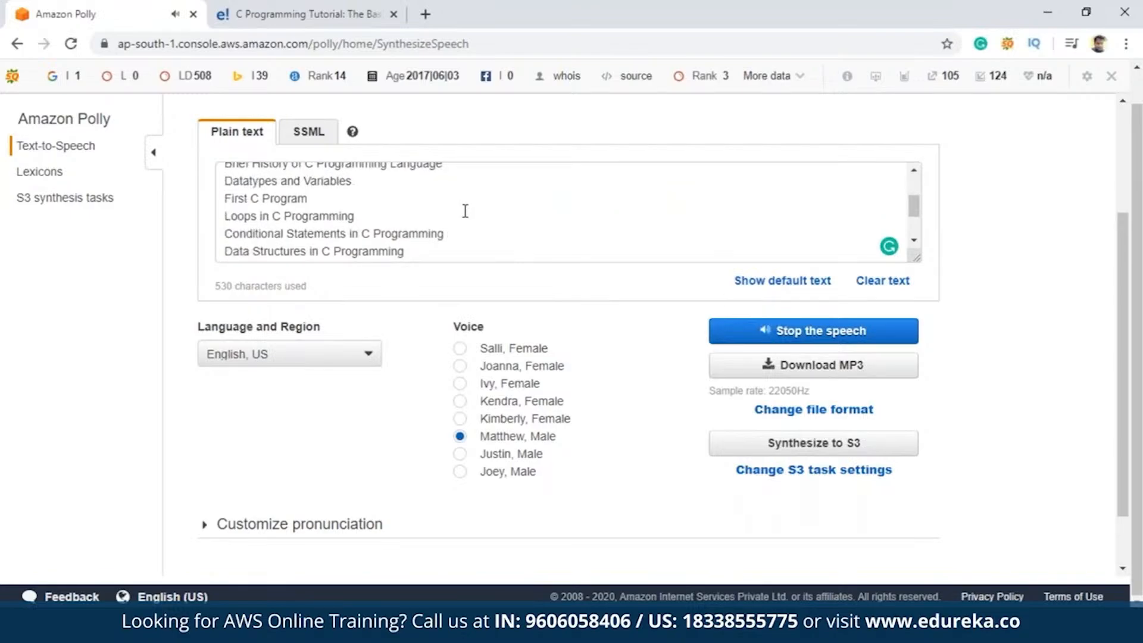
{"action": "scroll", "coordinate": [465, 212], "scroll_direction": "up", "scroll_amount": 3}
{"action": "scroll", "coordinate": [429, 244], "scroll_direction": "down", "scroll_amount": 6}
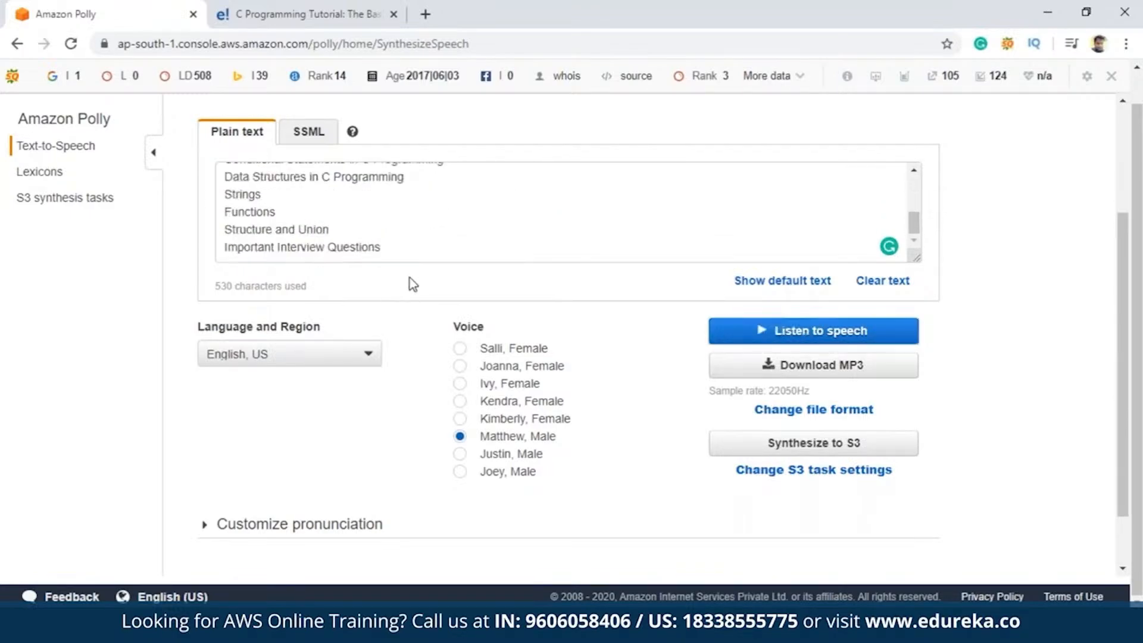
{"action": "scroll", "coordinate": [306, 228], "scroll_direction": "up", "scroll_amount": 8}
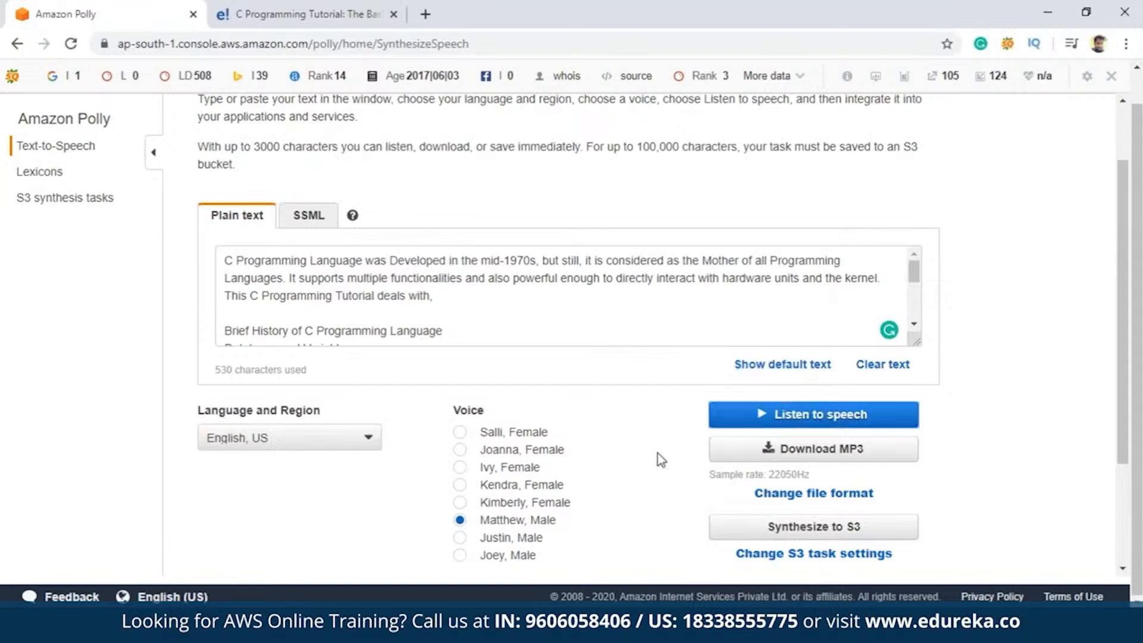
Examine the file format, sample rate and speech mark options for the audio download, leaving them as they are
{"action": "scroll", "coordinate": [661, 460], "scroll_direction": "down", "scroll_amount": 2}
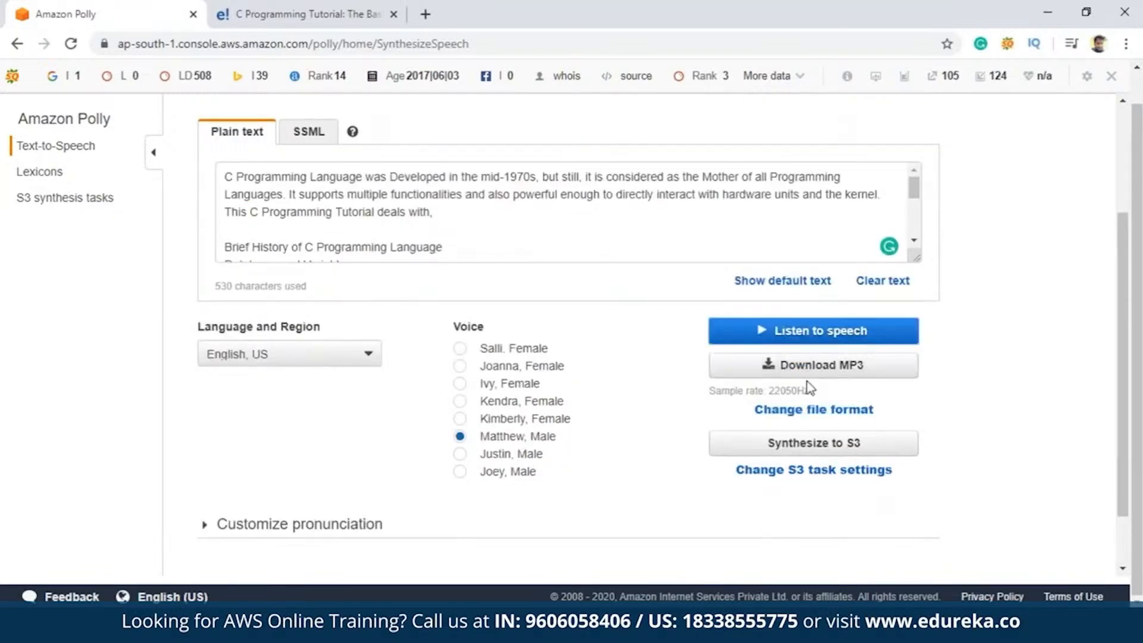
{"action": "left_click", "coordinate": [793, 416]}
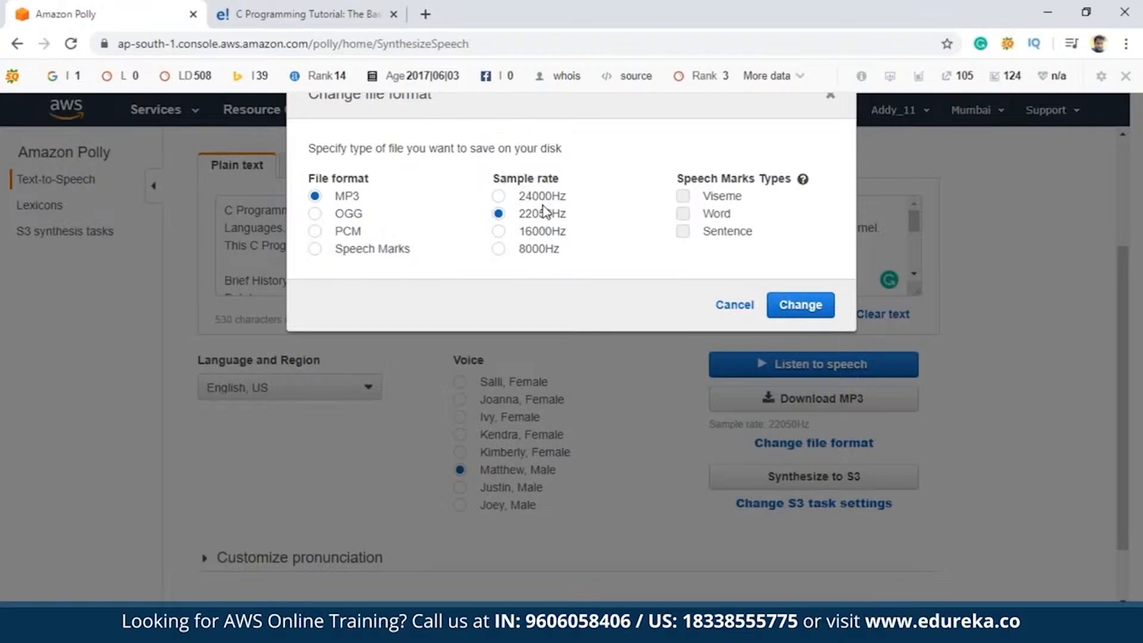
{"action": "left_click", "coordinate": [738, 305]}
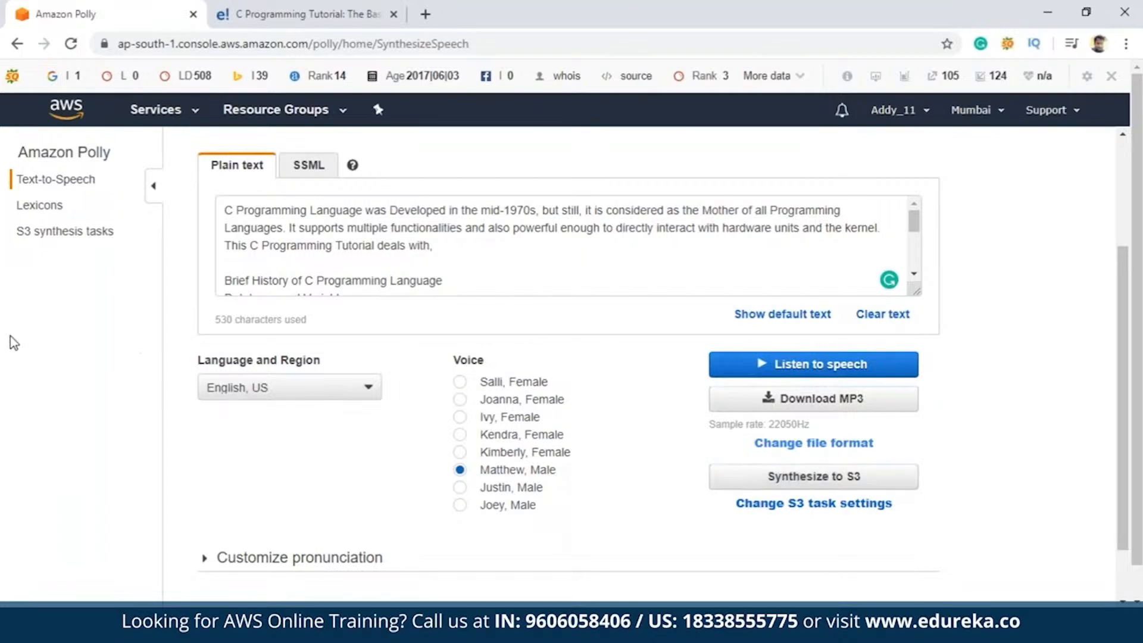
Replace the default sentence between the SSML speak tags with the plain text's introductory paragraph, ending in "This C Programming Tutorial deals with," and a line break
{"action": "left_click", "coordinate": [306, 172]}
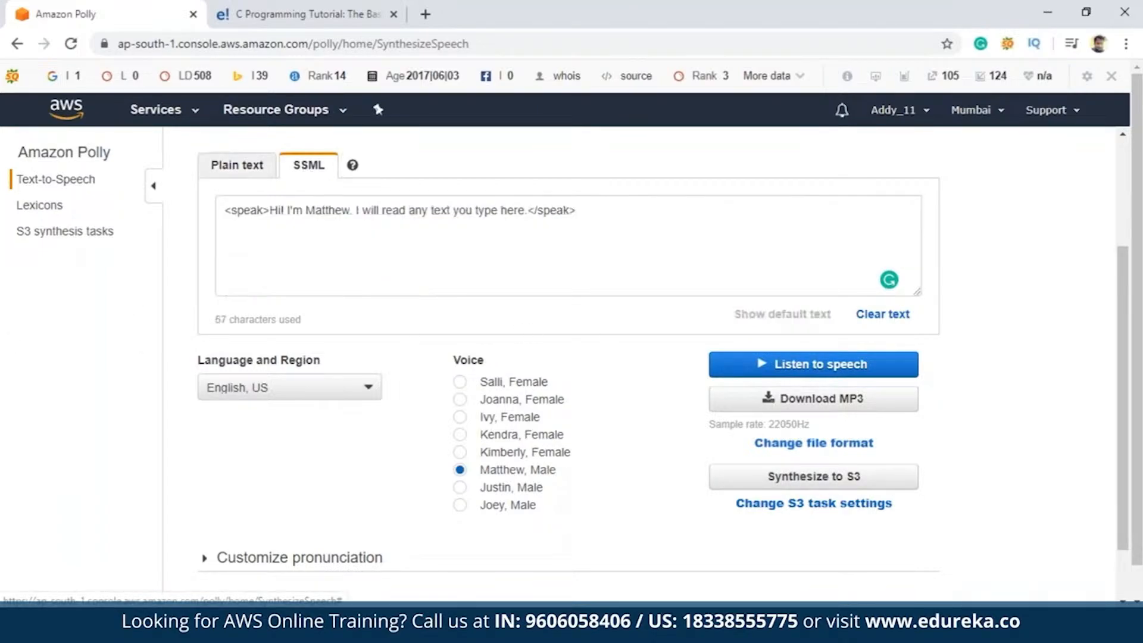
{"action": "left_click", "coordinate": [256, 165]}
{"action": "scroll", "coordinate": [230, 265], "scroll_direction": "up", "scroll_amount": 2}
{"action": "left_click_drag", "start_coordinate": [228, 294], "coordinate": [439, 340]}
{"action": "left_click", "coordinate": [438, 340]}
{"action": "left_click_drag", "start_coordinate": [226, 293], "coordinate": [445, 330]}
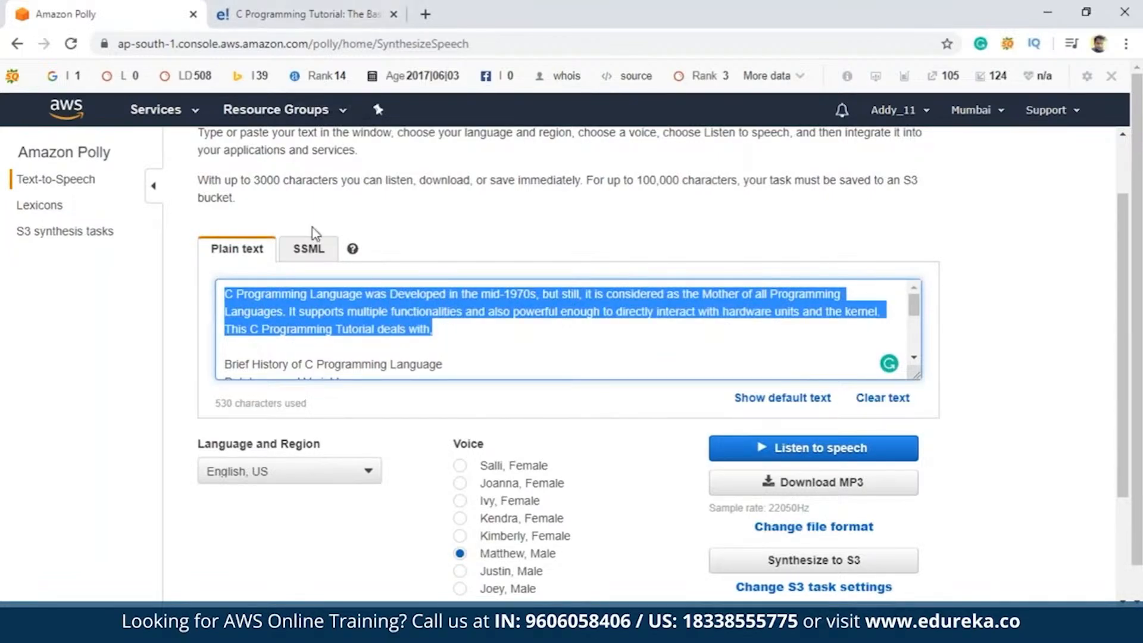
{"action": "left_click", "coordinate": [316, 251]}
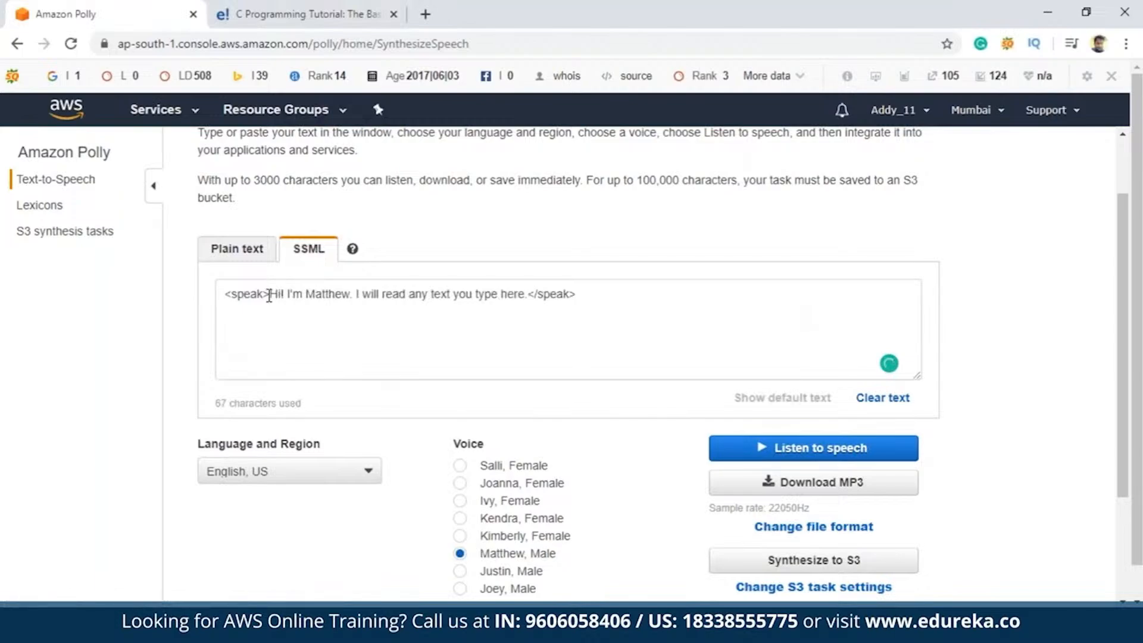
{"action": "left_click_drag", "start_coordinate": [271, 294], "coordinate": [526, 293]}
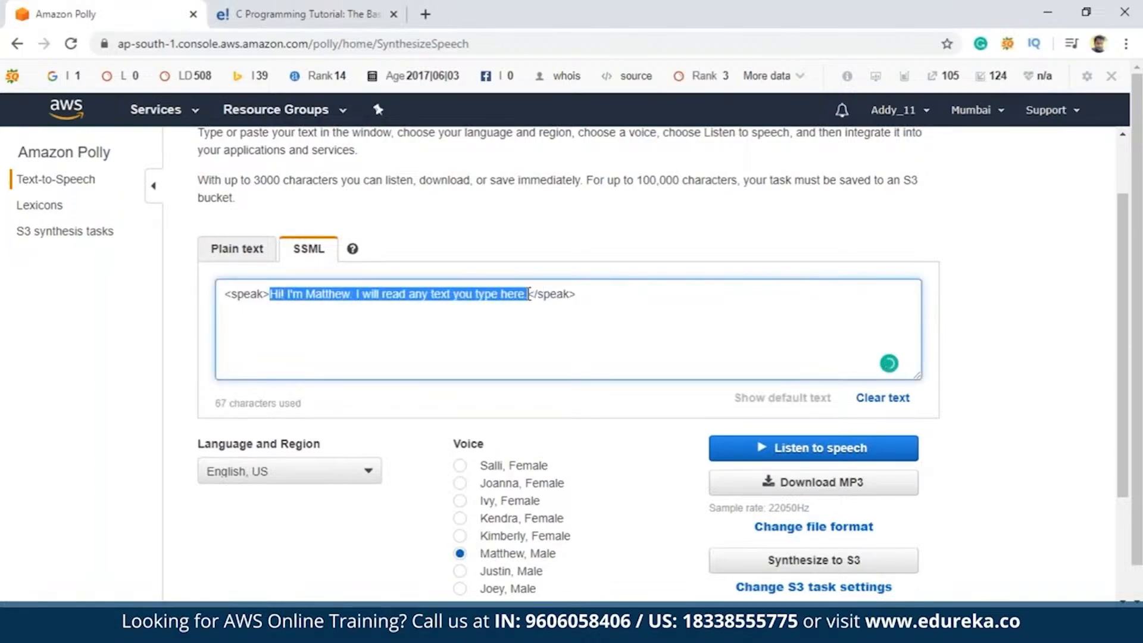
{"action": "type", "text": "C Programming Language was Developed in the mid-1970s, but still, it is considered as the Mother of all Programming Languages. It supports multiple functionalities and also powerful enough to directly interact with hardware units and the kernel. This C Programming Tutorial deals with."}
{"action": "key", "text": "Return"}
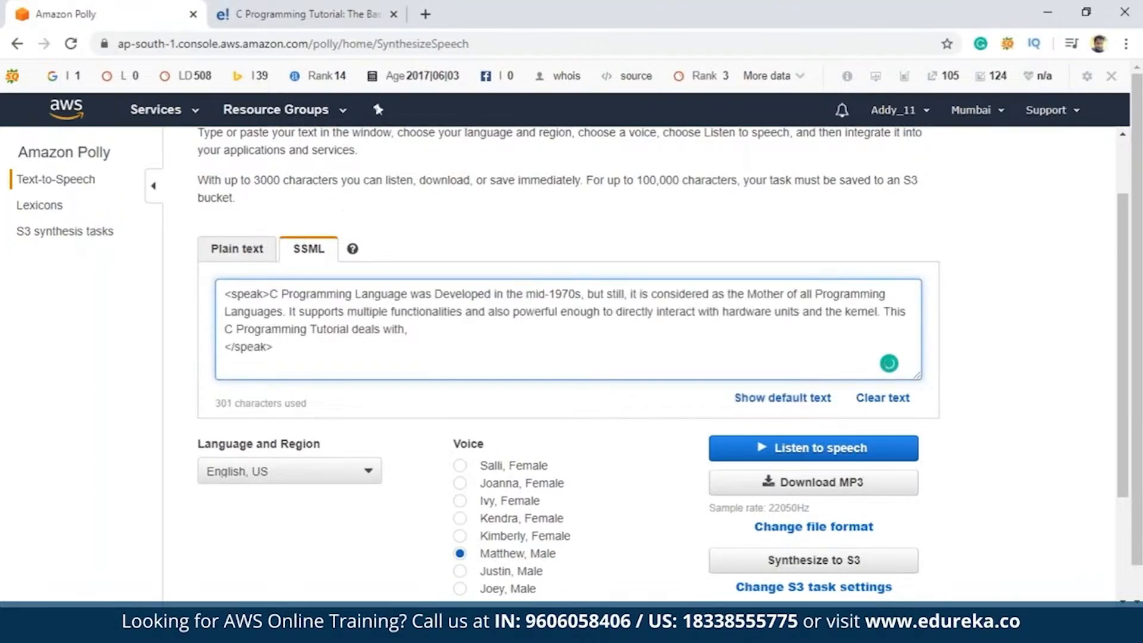
Copy the topic list, from "Brief History of C Programming Language" to "Important Interview Questions", into the SSML text below the introductory paragraph
{"action": "left_click", "coordinate": [239, 257]}
{"action": "scroll", "coordinate": [306, 344], "scroll_direction": "down", "scroll_amount": 1}
{"action": "scroll", "coordinate": [238, 302], "scroll_direction": "up", "scroll_amount": 1}
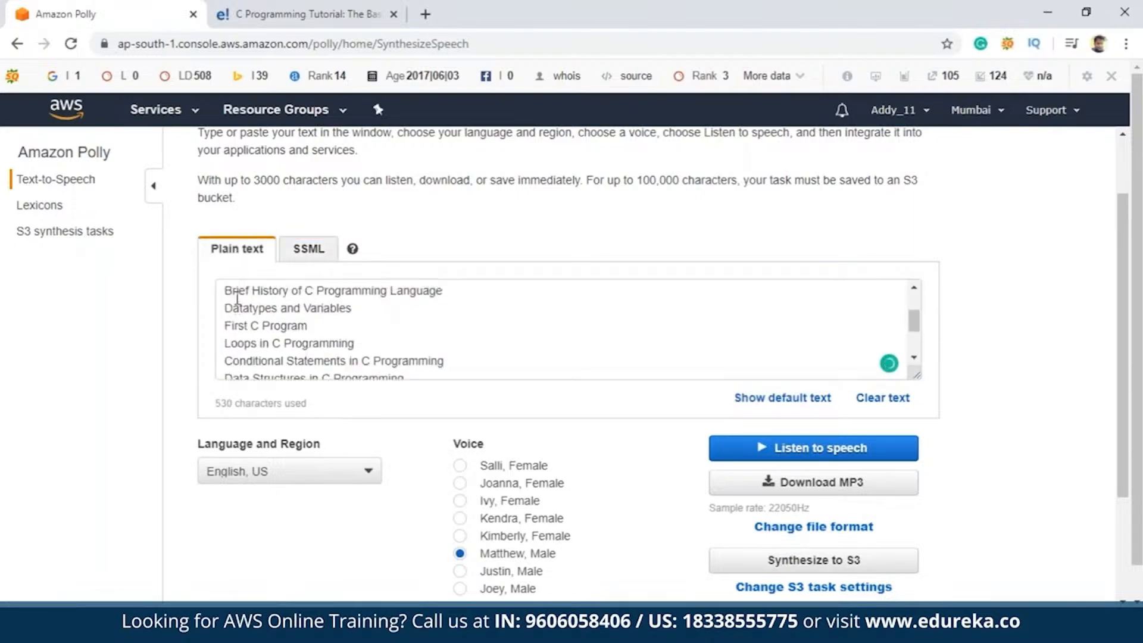
{"action": "left_click_drag", "start_coordinate": [226, 363], "coordinate": [387, 365]}
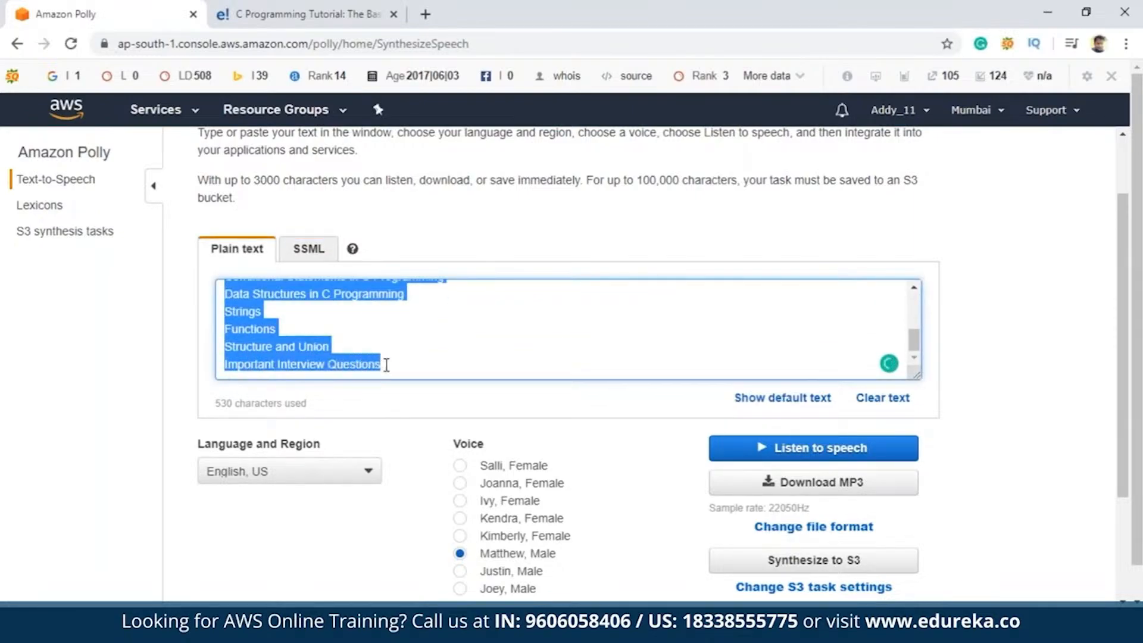
{"action": "left_click", "coordinate": [308, 257]}
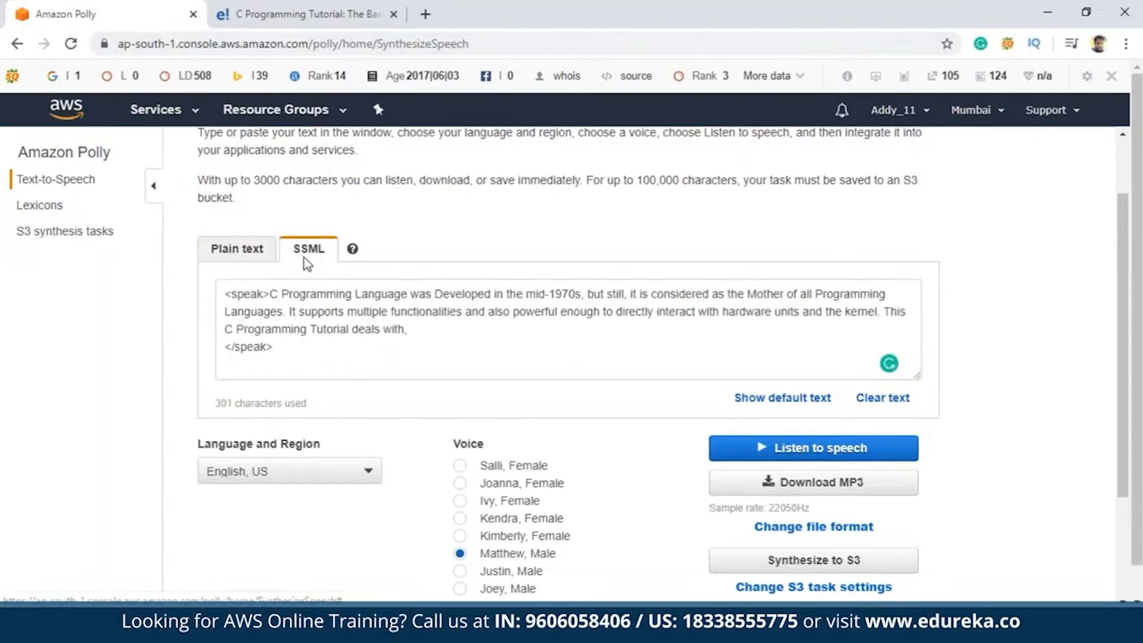
{"action": "left_click", "coordinate": [426, 335]}
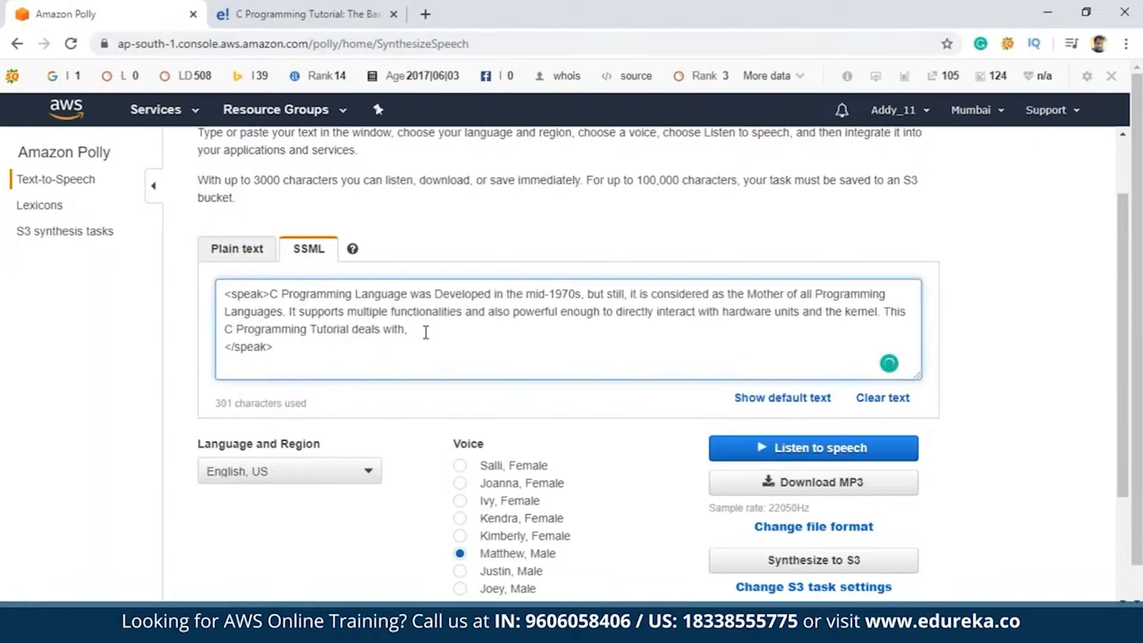
{"action": "key", "text": "Return"}
{"action": "key", "text": "ctrl+v"}
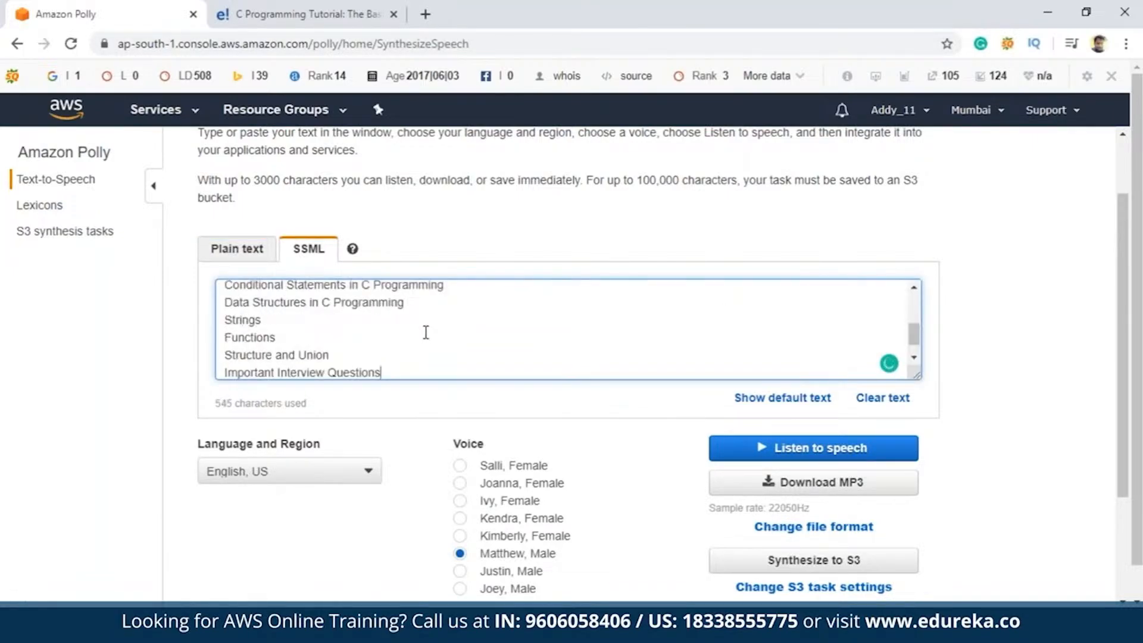
Review the SSML text from the opening <speak> tag to the closing </speak> tag and compare it with the plain text version
{"action": "scroll", "coordinate": [425, 332], "scroll_direction": "up", "scroll_amount": 5}
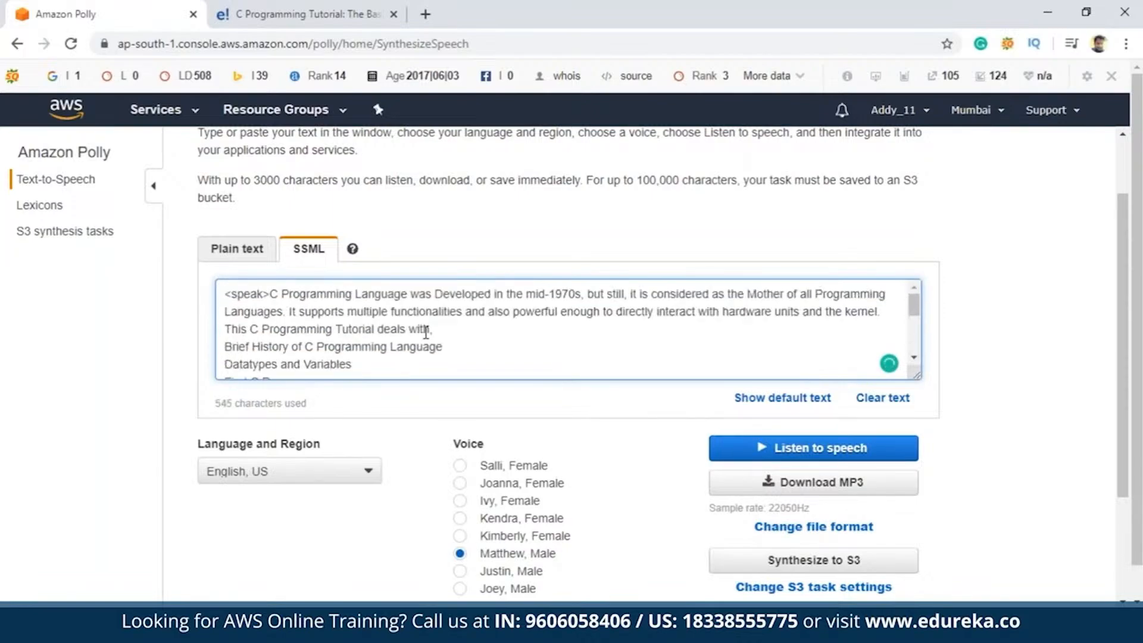
{"action": "scroll", "coordinate": [426, 333], "scroll_direction": "down", "scroll_amount": 5}
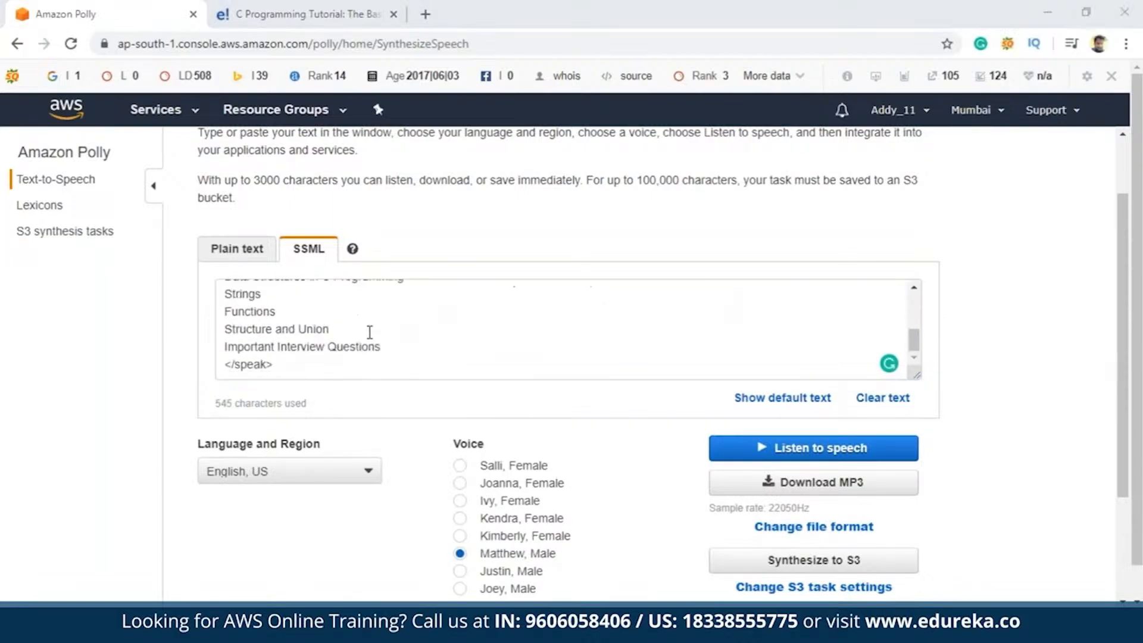
{"action": "left_click", "coordinate": [237, 248]}
{"action": "left_click", "coordinate": [313, 252]}
{"action": "scroll", "coordinate": [235, 299], "scroll_direction": "up", "scroll_amount": 5}
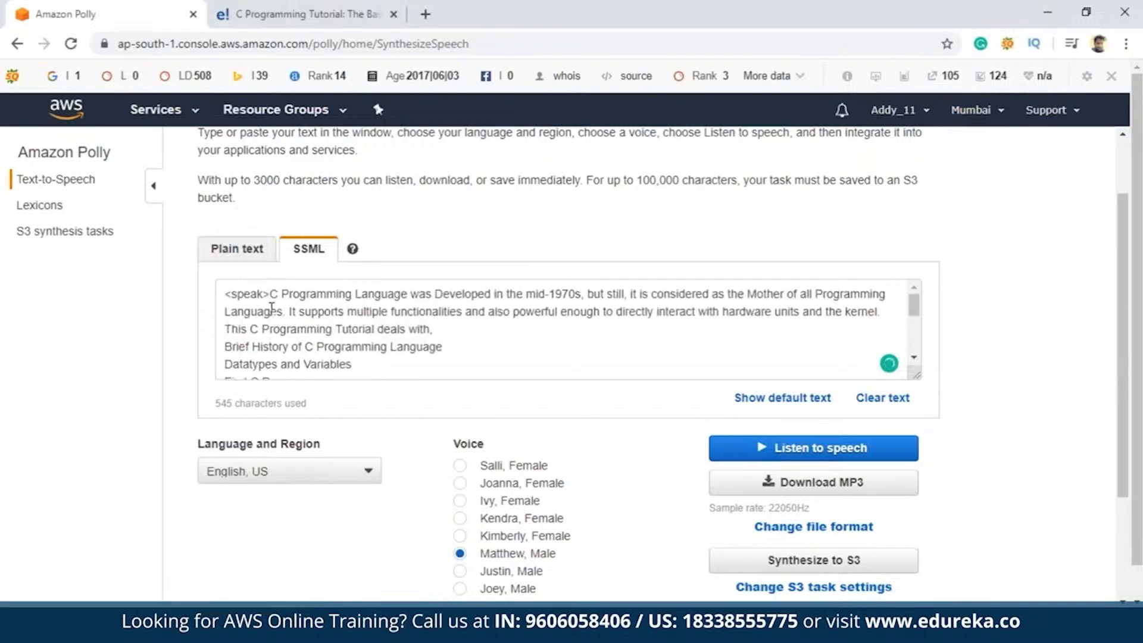
{"action": "scroll", "coordinate": [235, 299], "scroll_direction": "down", "scroll_amount": 3}
{"action": "scroll", "coordinate": [235, 298], "scroll_direction": "up", "scroll_amount": 3}
{"action": "scroll", "coordinate": [256, 321], "scroll_direction": "down", "scroll_amount": 3}
{"action": "scroll", "coordinate": [256, 366], "scroll_direction": "up", "scroll_amount": 3}
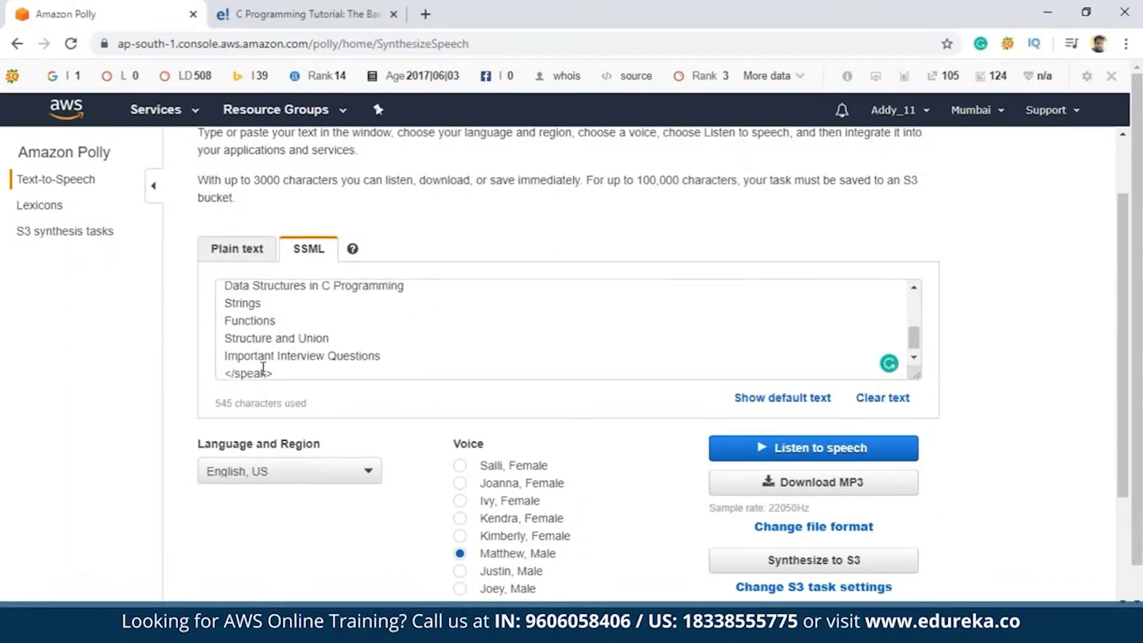
Insert <break time="2s"/> directly after the opening <speak> tag, play the SSML speech, and stop it
{"action": "left_click", "coordinate": [271, 294]}
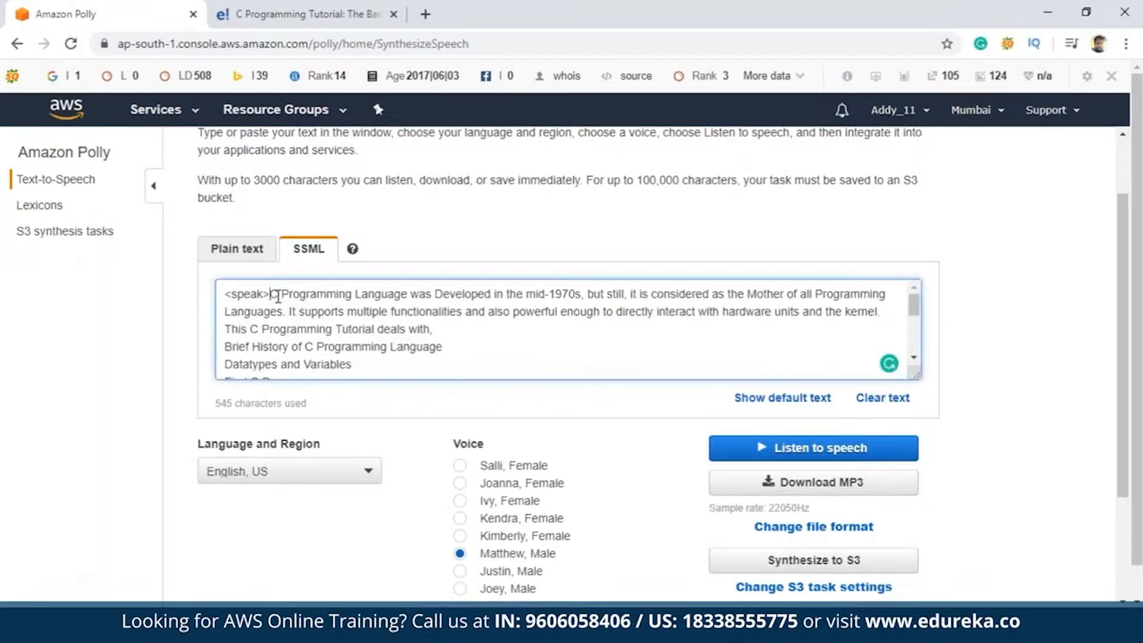
{"action": "type", "text": "<br"}
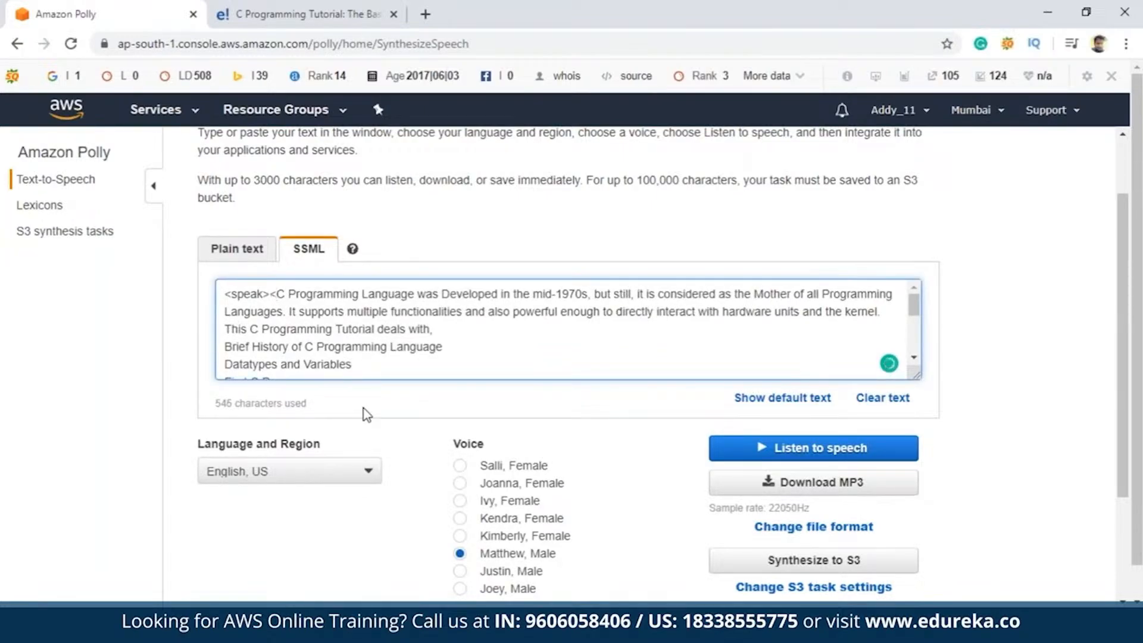
{"action": "type", "text": "eak"}
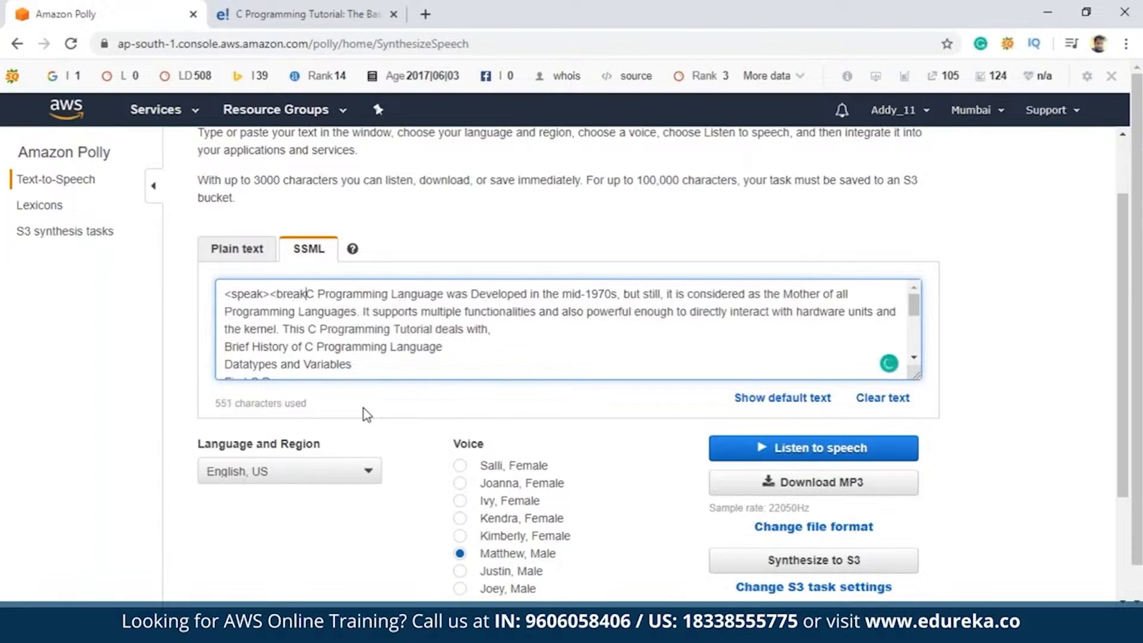
{"action": "type", "text": " time"}
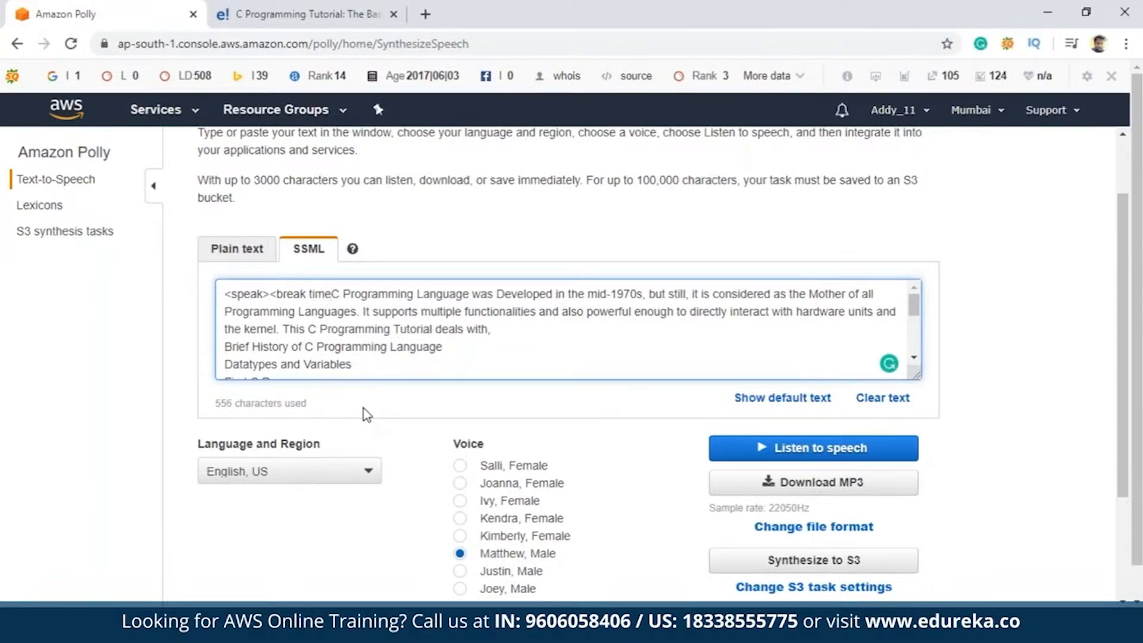
{"action": "type", "text": "="}
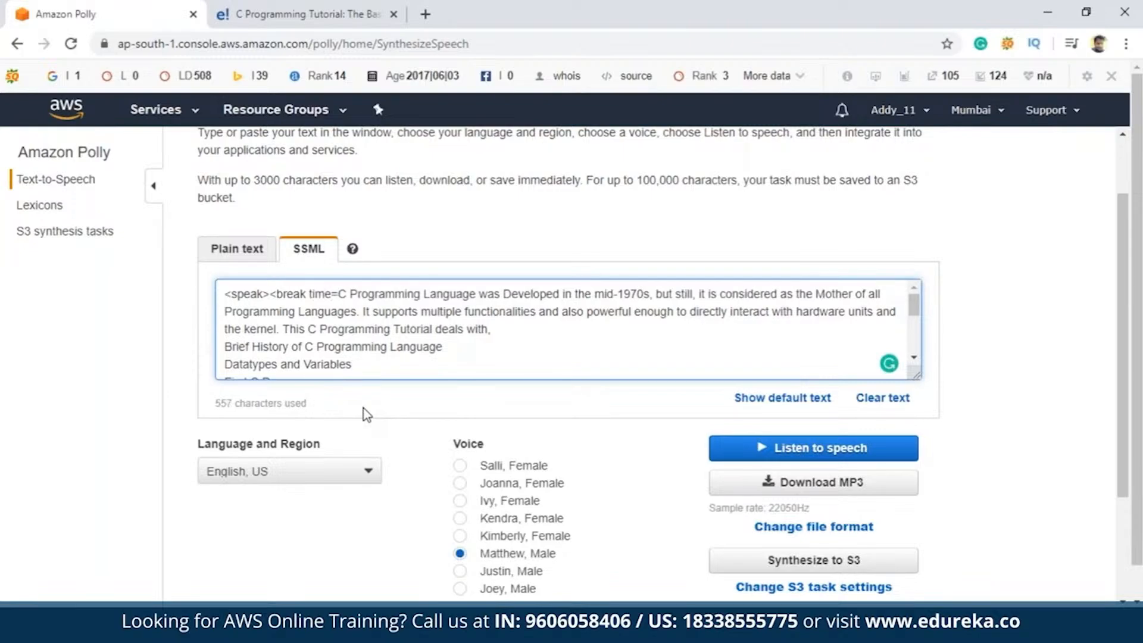
{"action": "type", "text": "\"2s"}
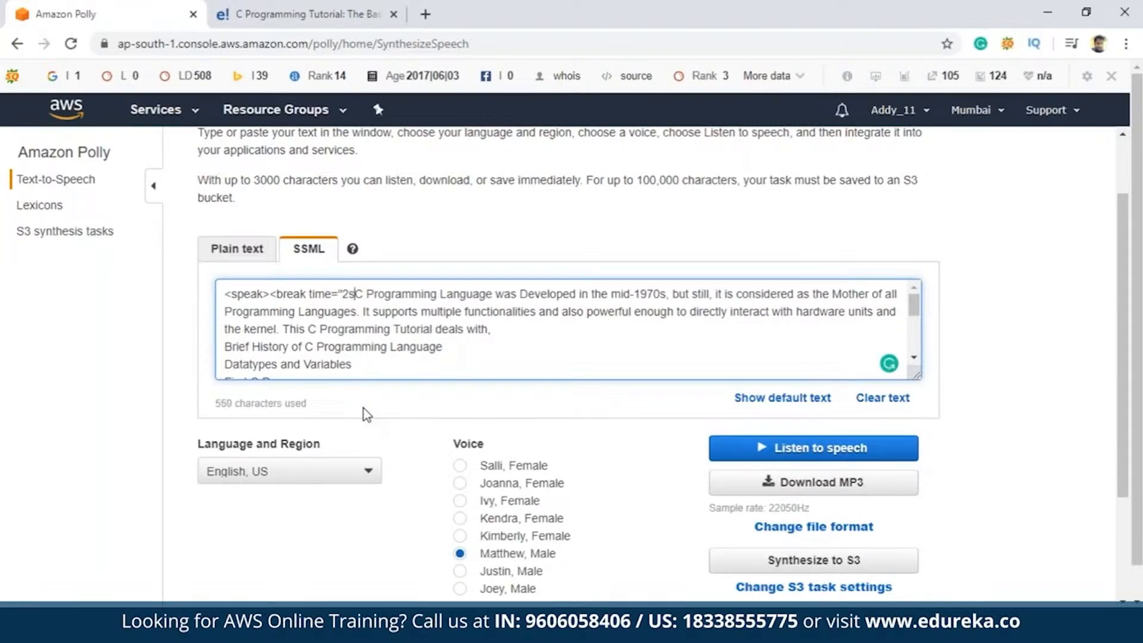
{"action": "type", "text": "\"/"}
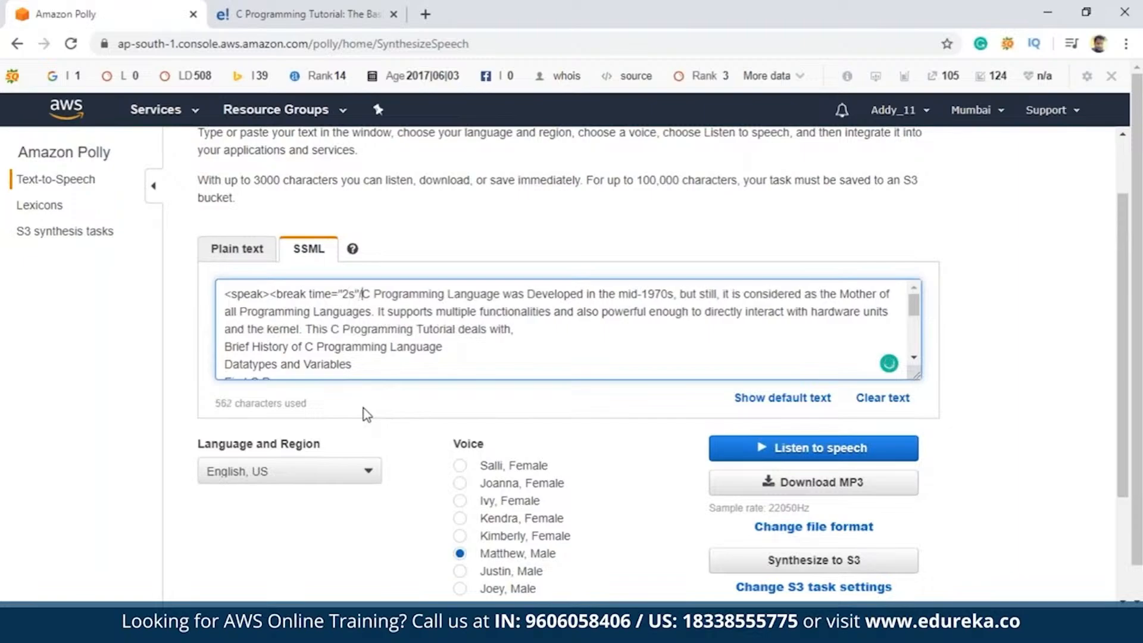
{"action": "type", "text": ">"}
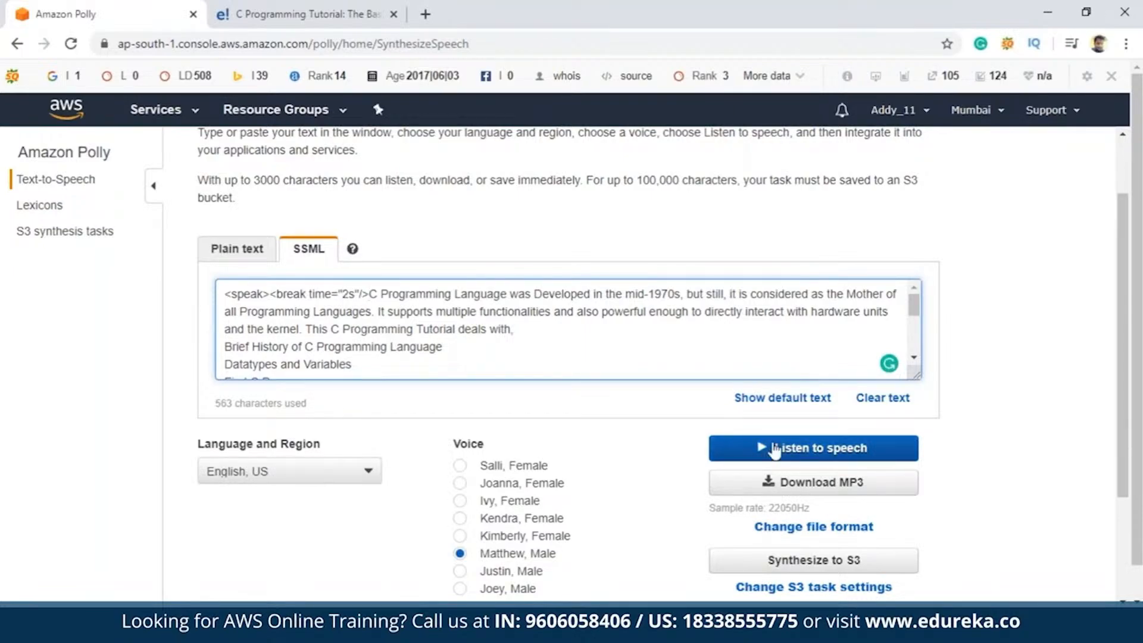
{"action": "left_click", "coordinate": [774, 449]}
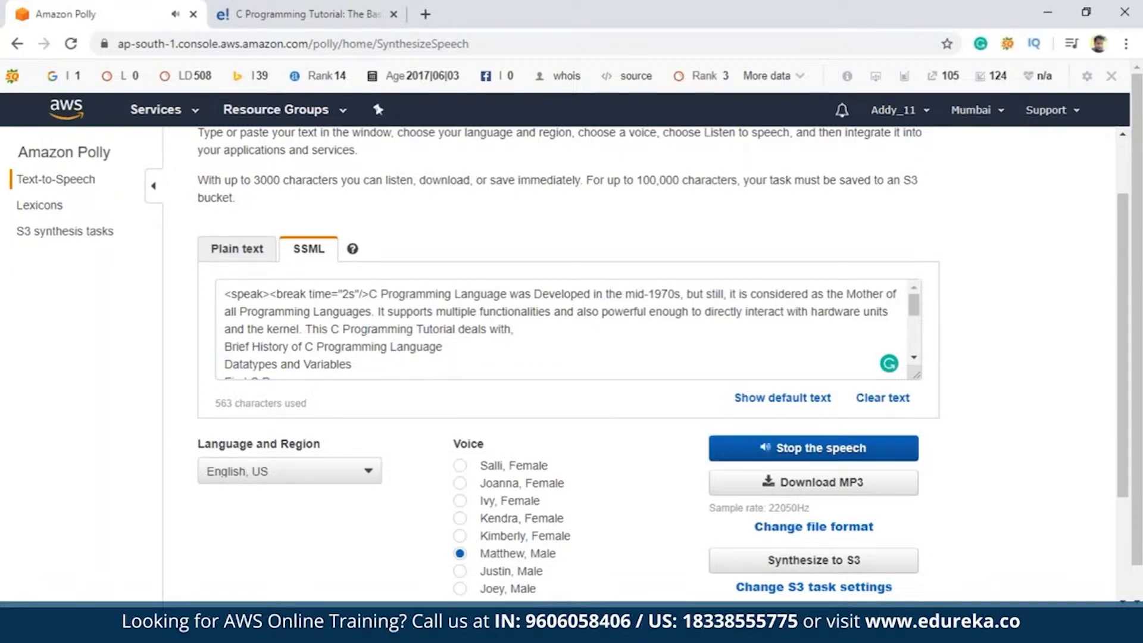
{"action": "left_click", "coordinate": [774, 449]}
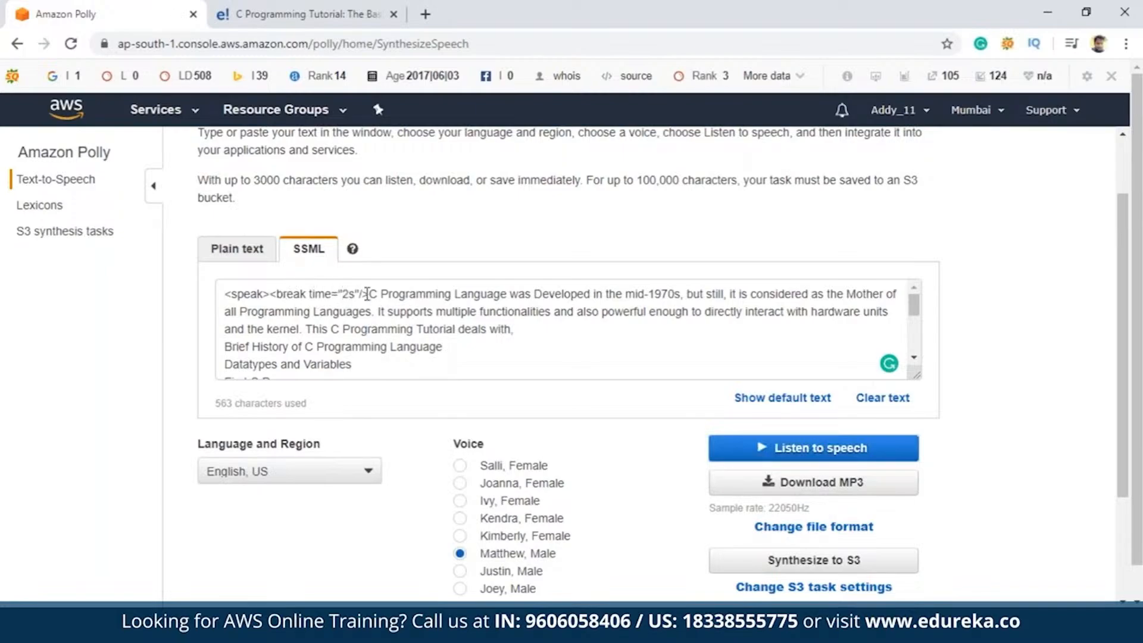
Move the <break time="2s"/> tag to just before "This C Programming Tutorial deals with," in the SSML text
{"action": "left_click_drag", "start_coordinate": [368, 294], "coordinate": [271, 296]}
{"action": "key", "text": "ctrl+c"}
{"action": "right_click", "coordinate": [280, 291]}
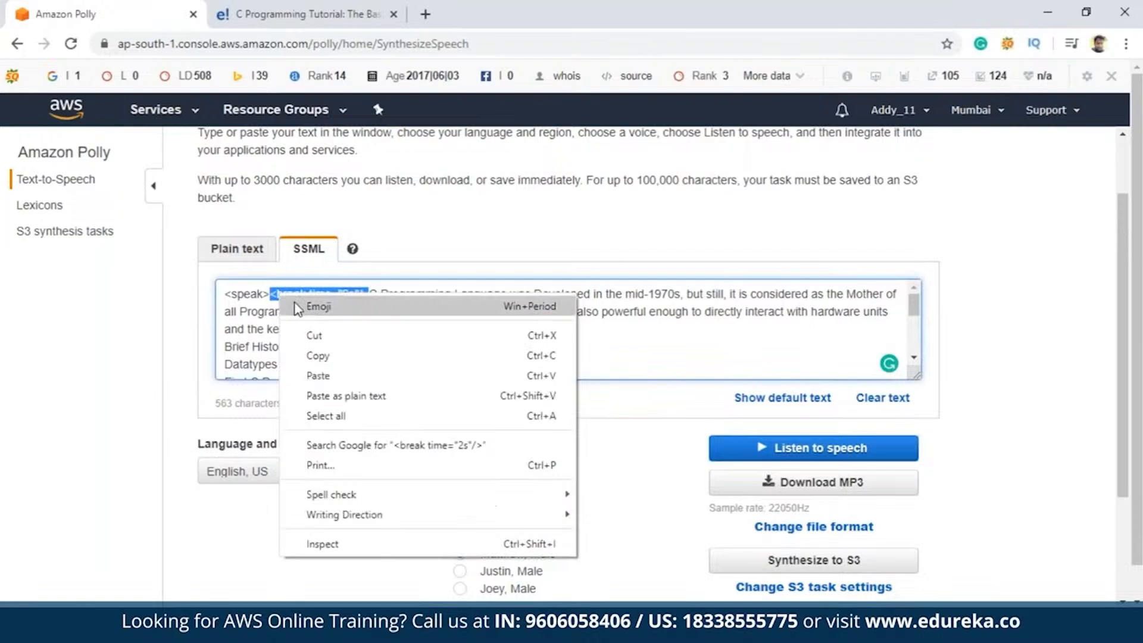
{"action": "left_click", "coordinate": [317, 334]}
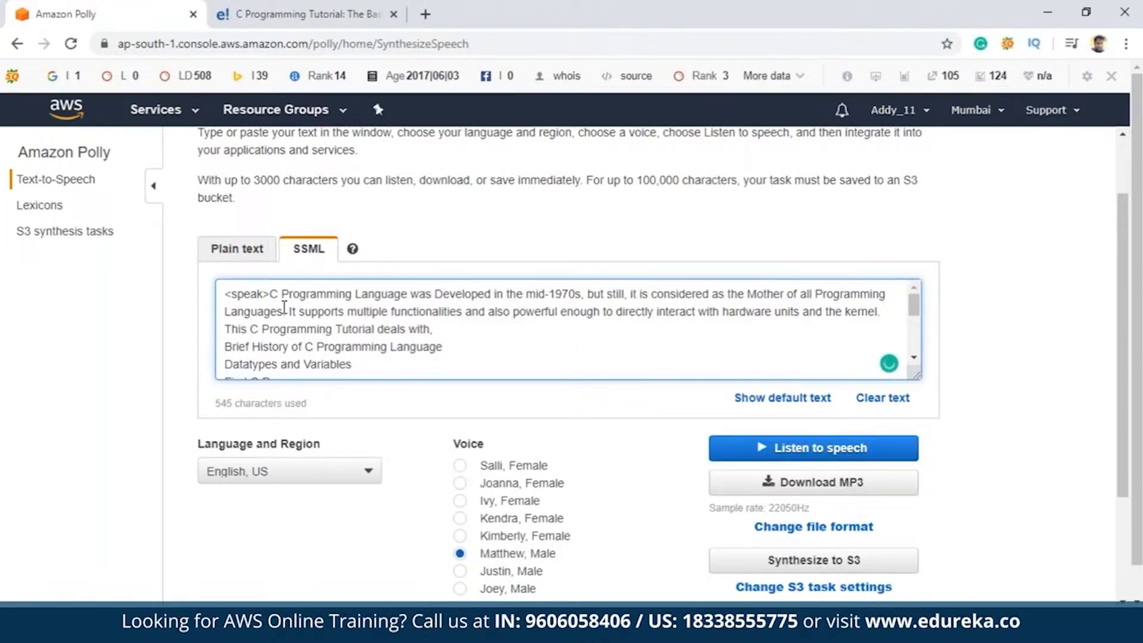
{"action": "left_click", "coordinate": [222, 329]}
{"action": "key", "text": "ctrl+v"}
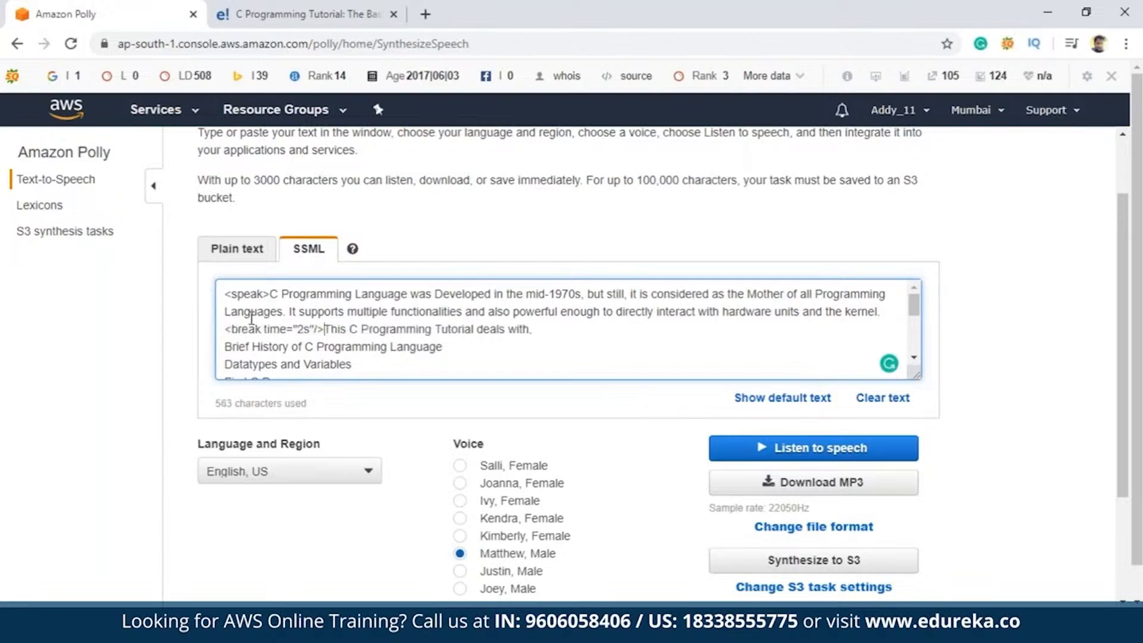
Play the SSML speech with the Matthew voice and review the text down to the closing </speak> tag and the voice options
{"action": "left_click", "coordinate": [829, 452]}
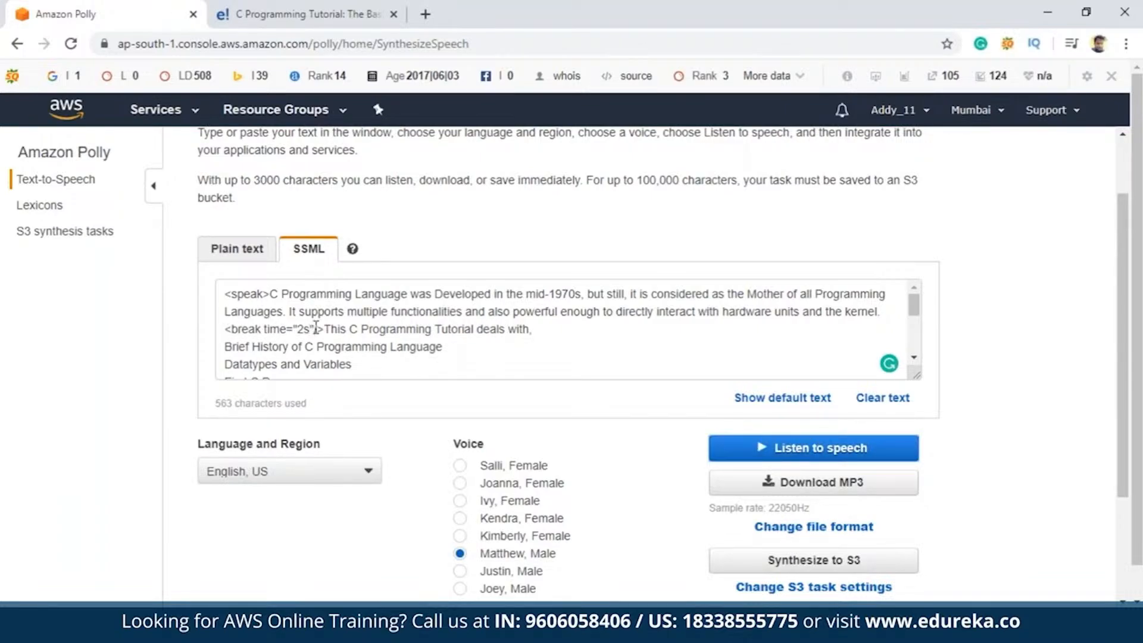
{"action": "scroll", "coordinate": [351, 333], "scroll_direction": "down", "scroll_amount": 6}
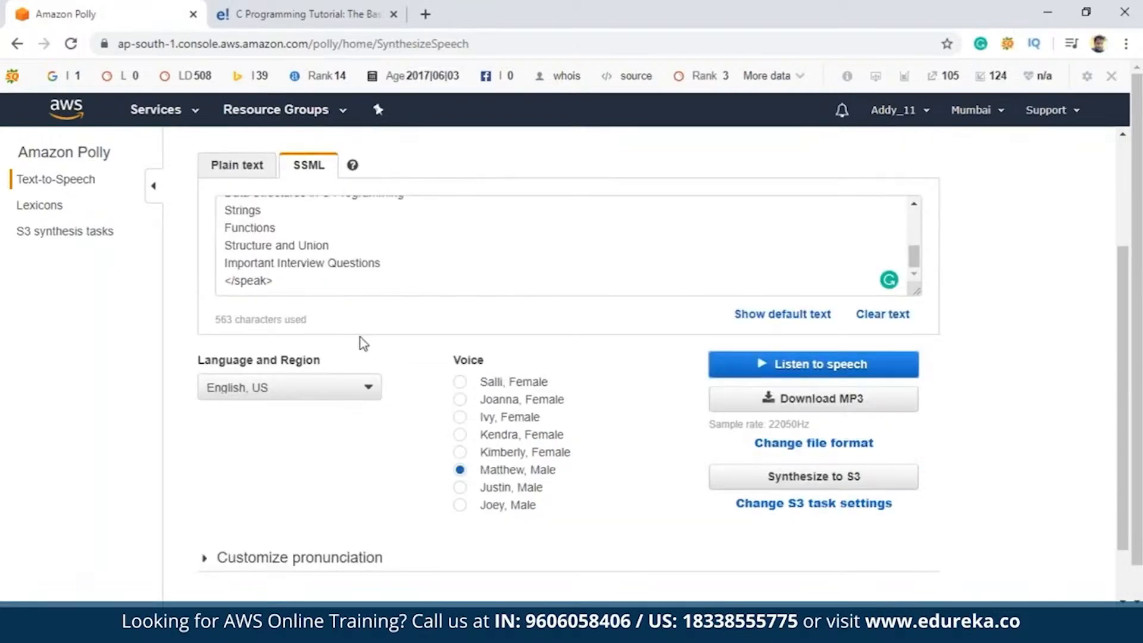
{"action": "scroll", "coordinate": [231, 291], "scroll_direction": "up", "scroll_amount": 3}
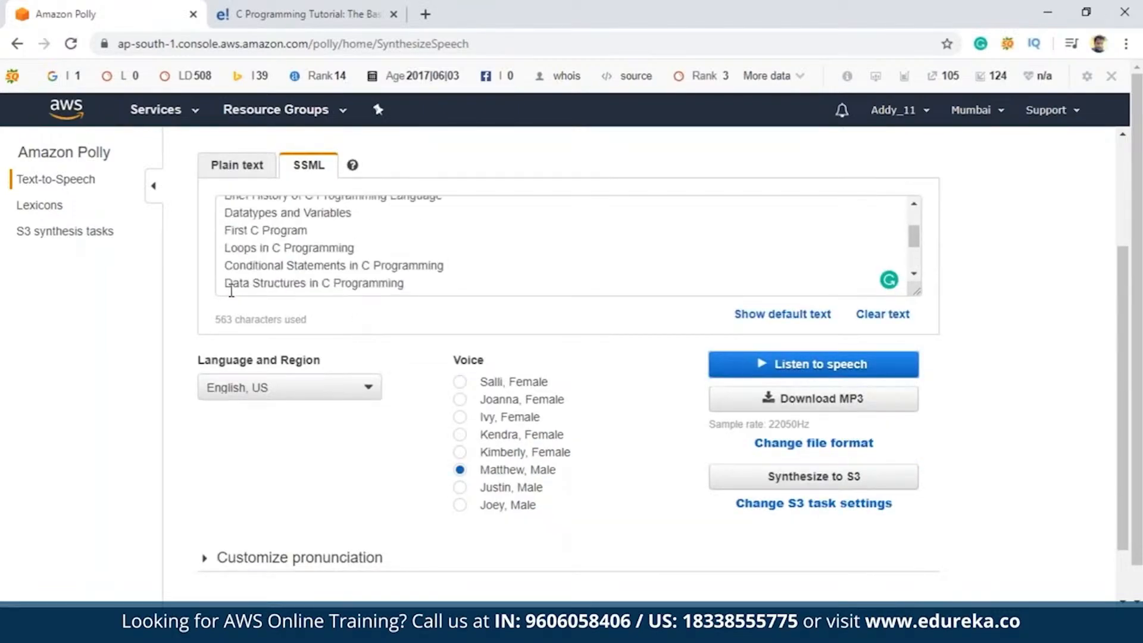
{"action": "scroll", "coordinate": [231, 290], "scroll_direction": "up", "scroll_amount": 3}
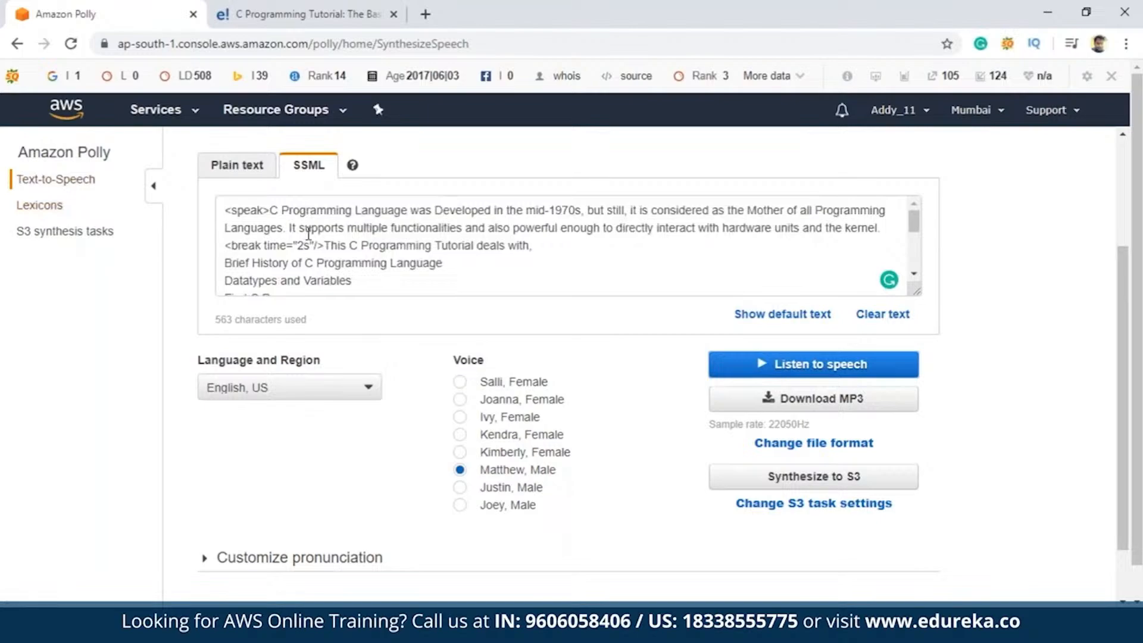
{"action": "scroll", "coordinate": [308, 232], "scroll_direction": "up", "scroll_amount": 3}
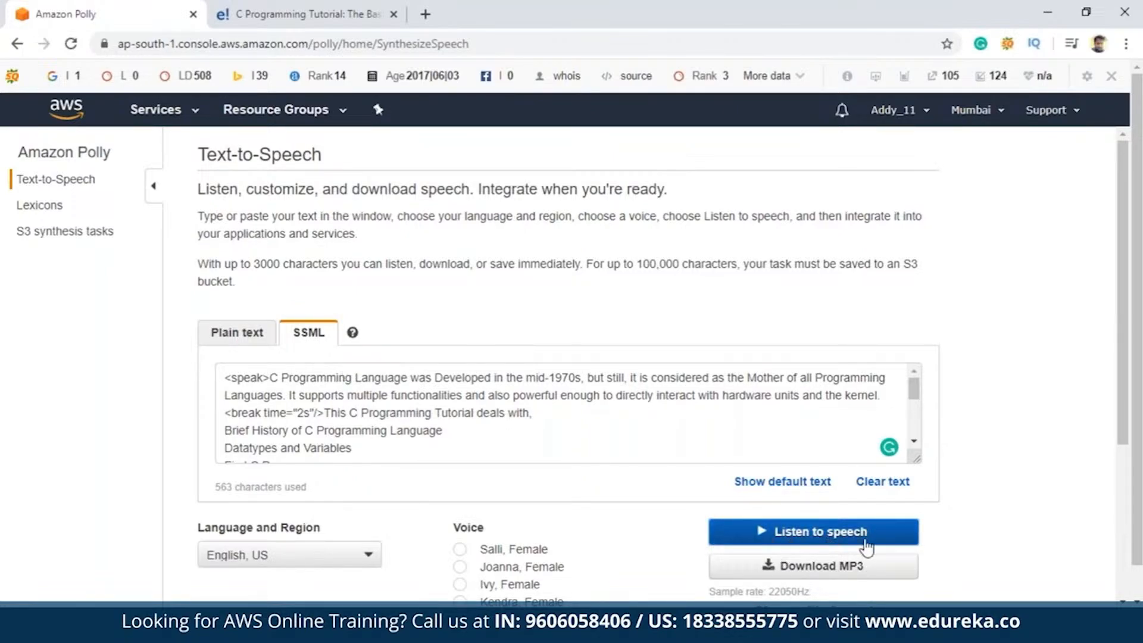
{"action": "scroll", "coordinate": [1087, 443], "scroll_direction": "down", "scroll_amount": 5}
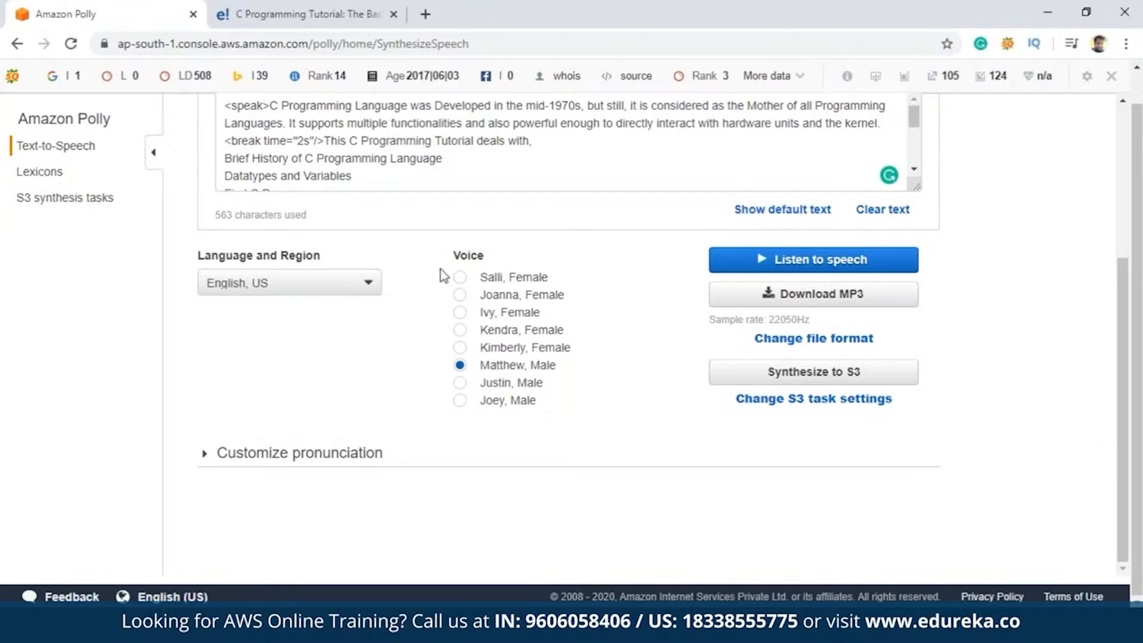
{"action": "scroll", "coordinate": [441, 274], "scroll_direction": "up", "scroll_amount": 3}
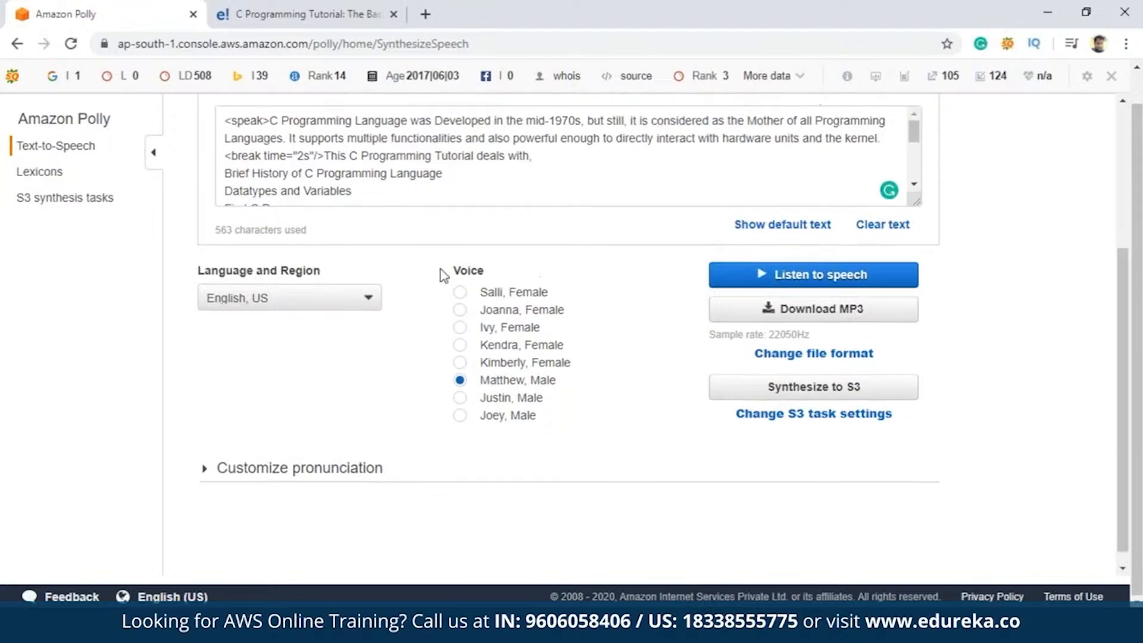
View the Lexicons page, open its documentation on managing lexicons, and read through to the list of topics
{"action": "left_click", "coordinate": [23, 171]}
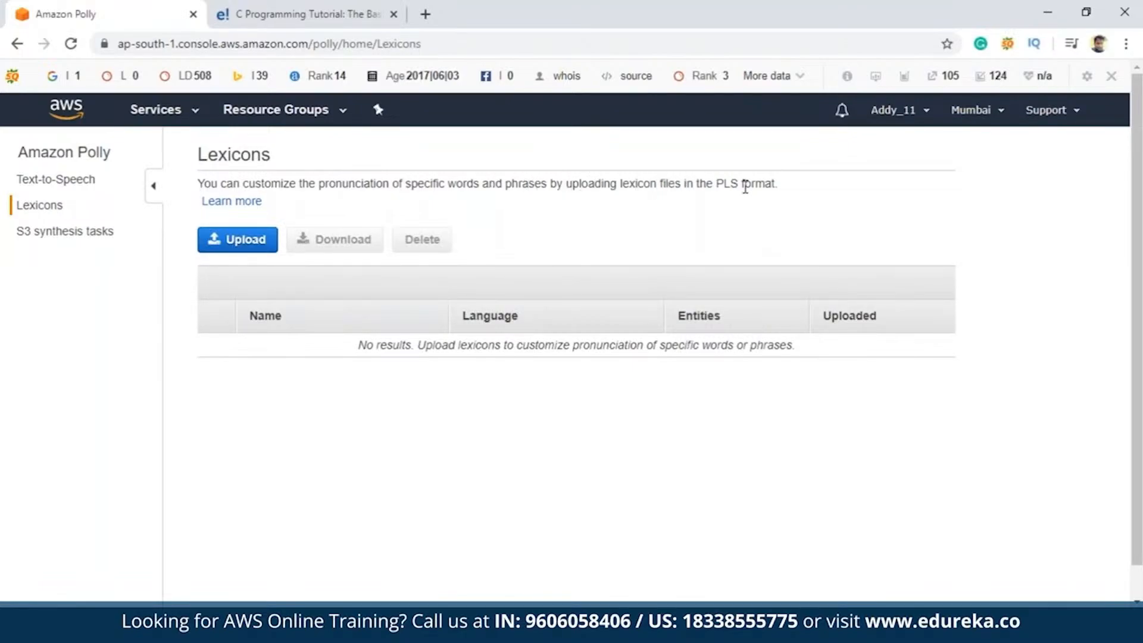
{"action": "left_click", "coordinate": [255, 203]}
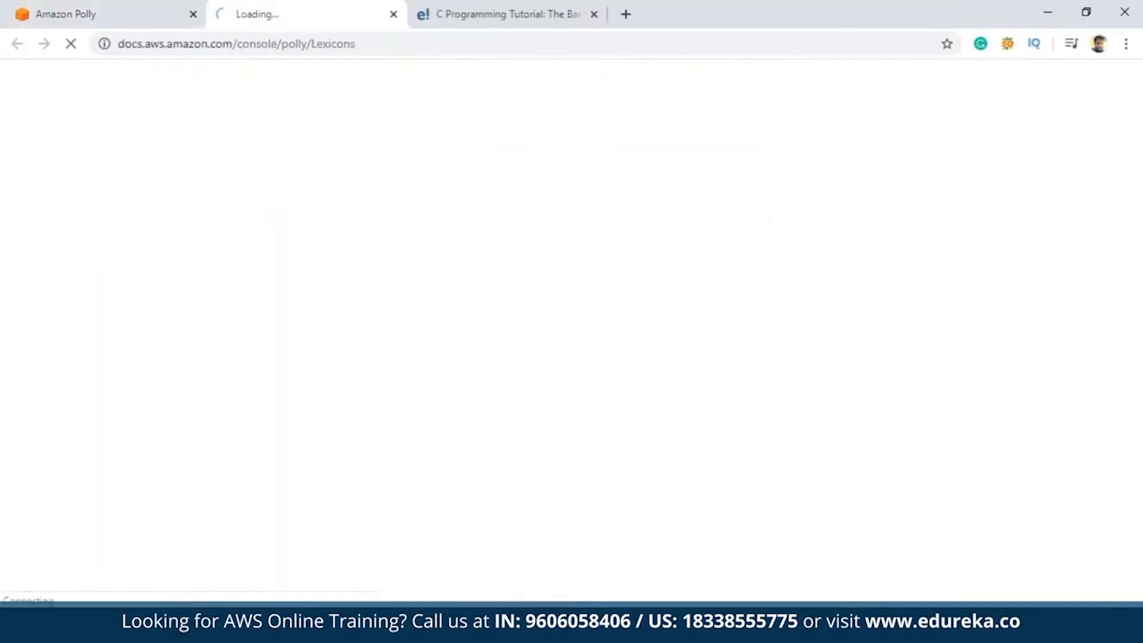
{"action": "left_click", "coordinate": [118, 8]}
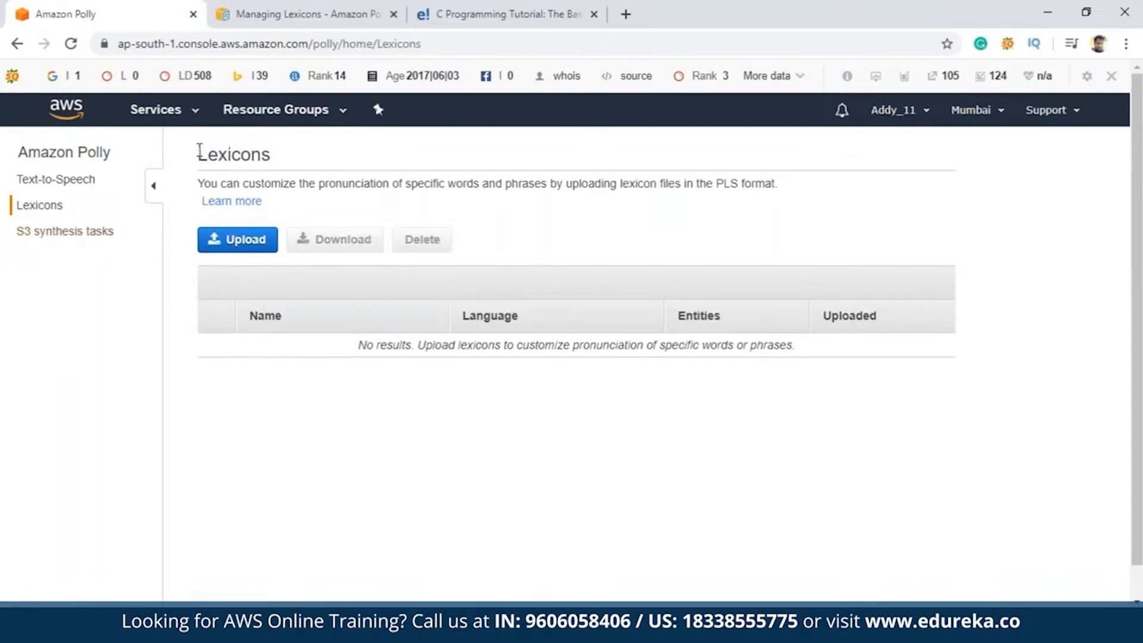
{"action": "left_click", "coordinate": [356, 8]}
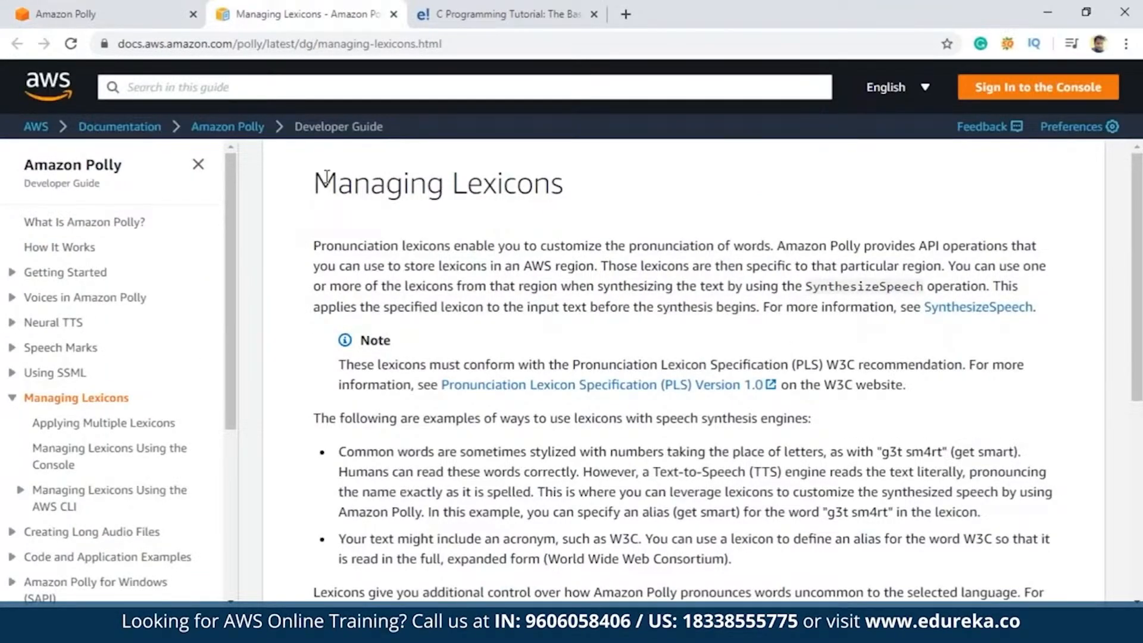
{"action": "scroll", "coordinate": [553, 248], "scroll_direction": "down", "scroll_amount": 6}
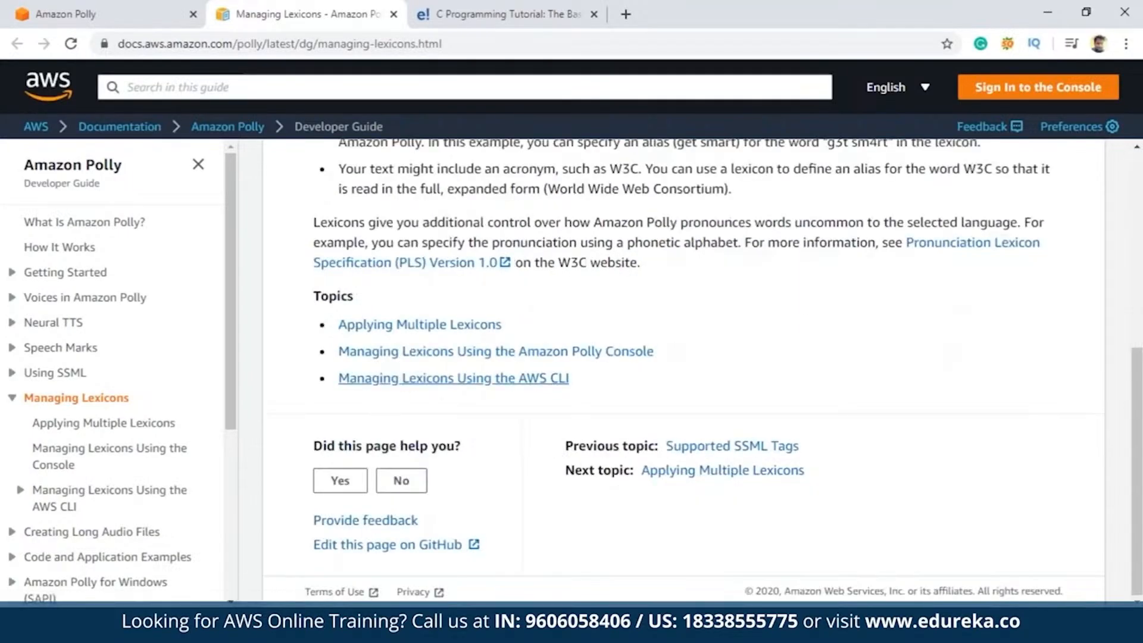
Return to the Amazon Polly console, view the S3 synthesis tasks status, and go back to the Text-to-Speech page
{"action": "left_click", "coordinate": [156, 11]}
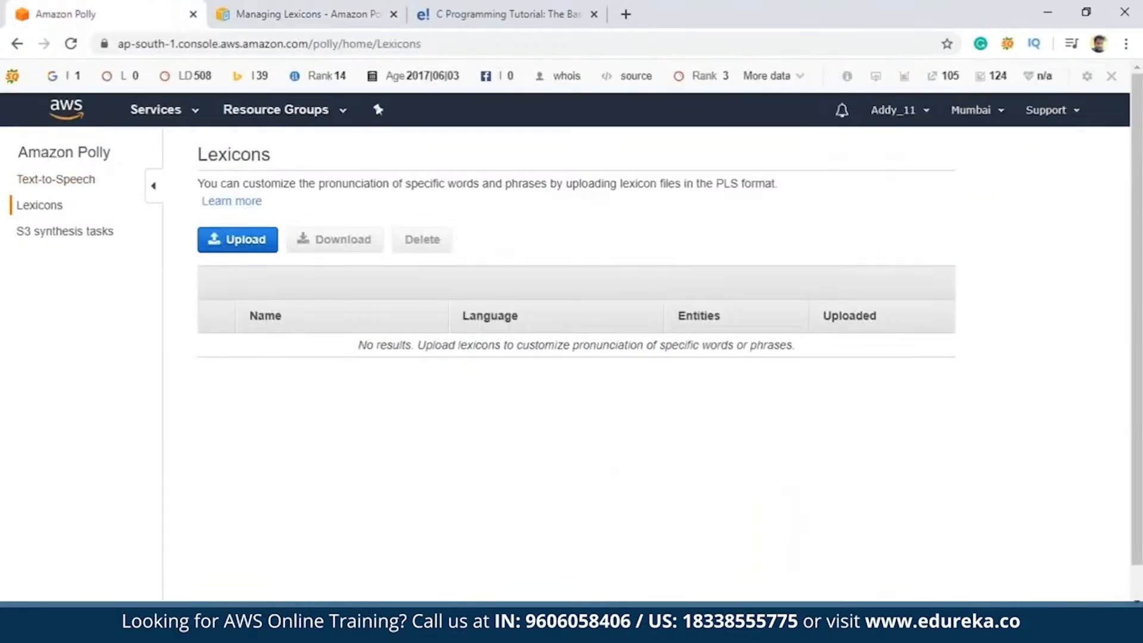
{"action": "left_click", "coordinate": [82, 241]}
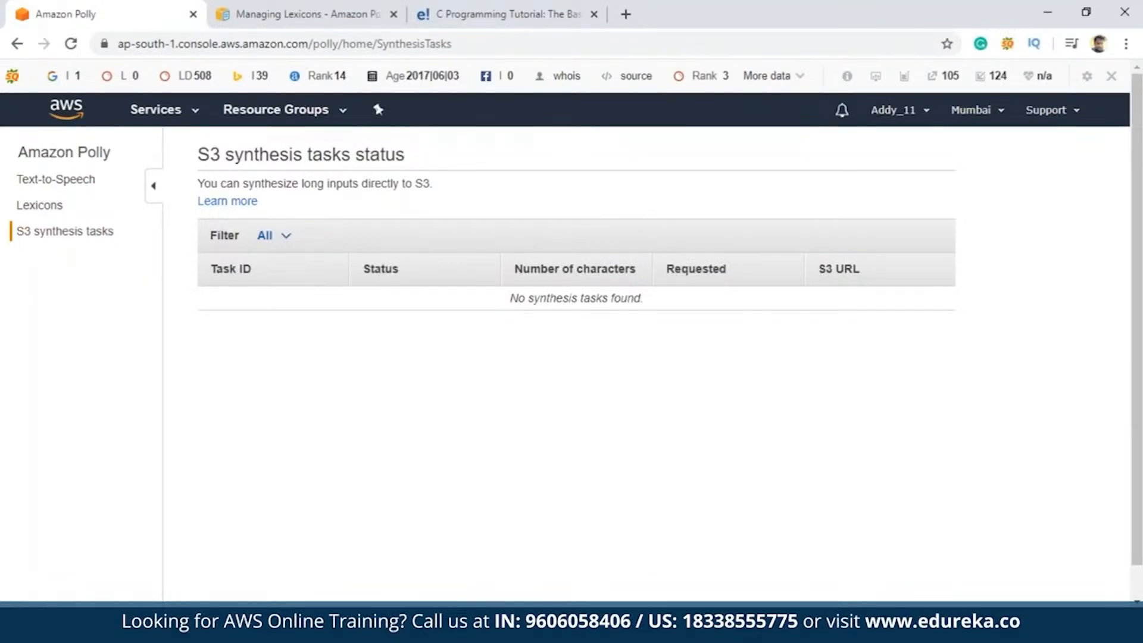
{"action": "left_click", "coordinate": [64, 178]}
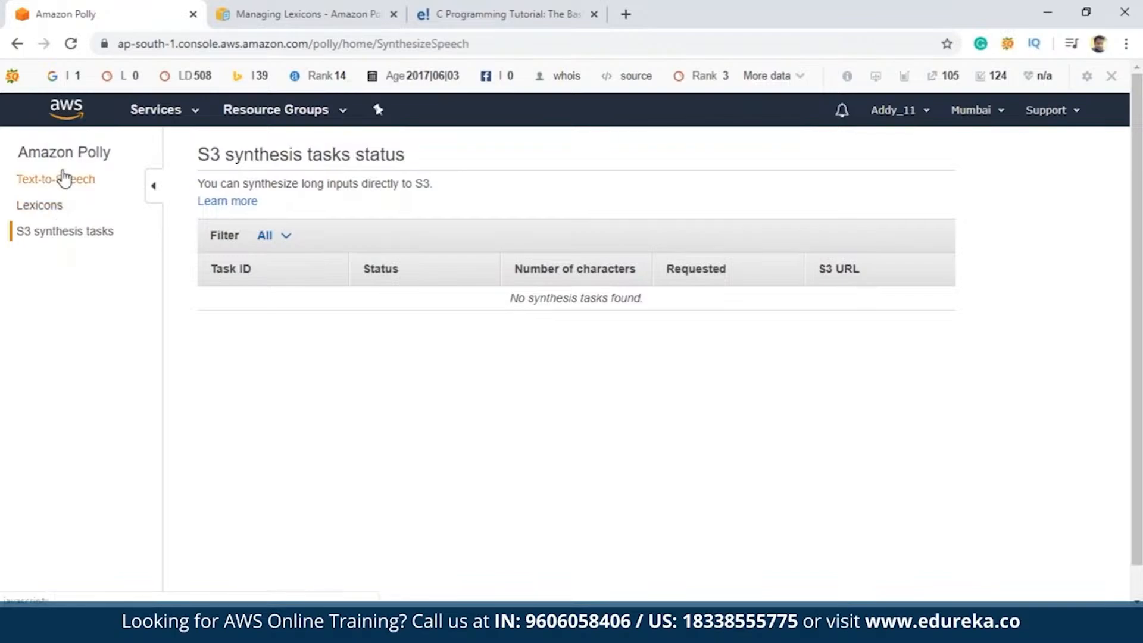